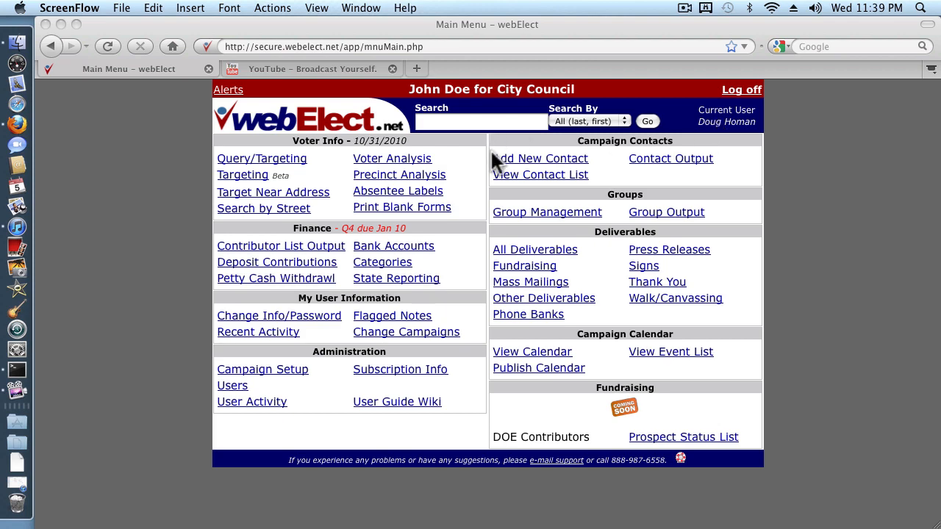
- Add a new group named ComplexTarget in Group Management
left_click(533, 210)
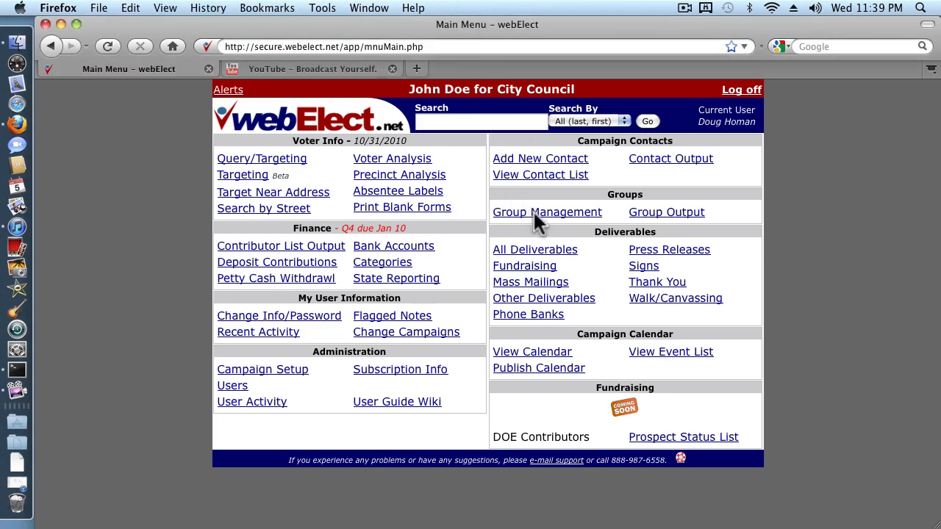
left_click(537, 211)
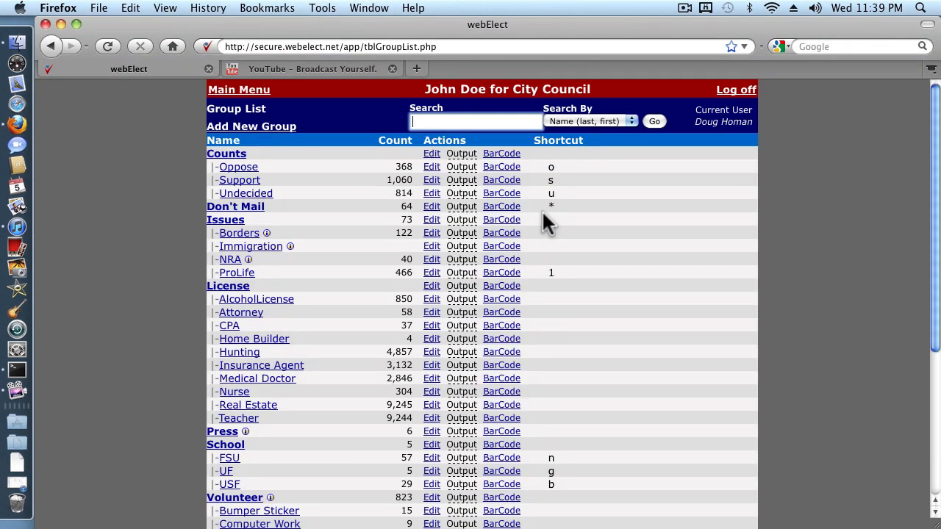
scroll(605, 313, "down", 5)
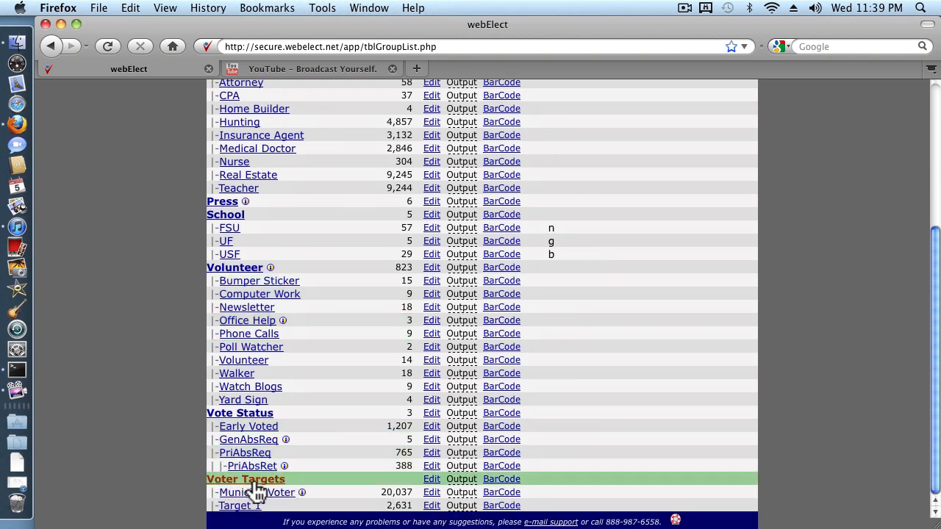
scroll(257, 491, "up", 5)
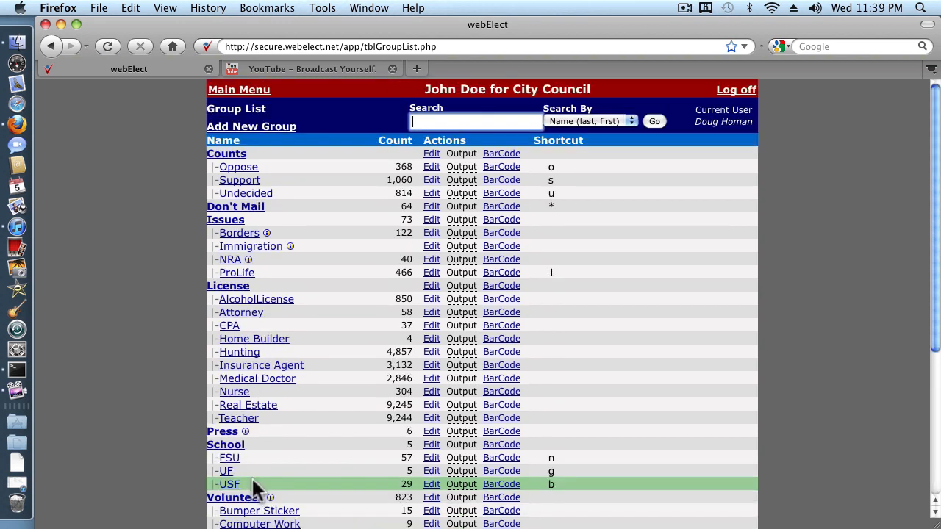
left_click(261, 135)
left_click(340, 166)
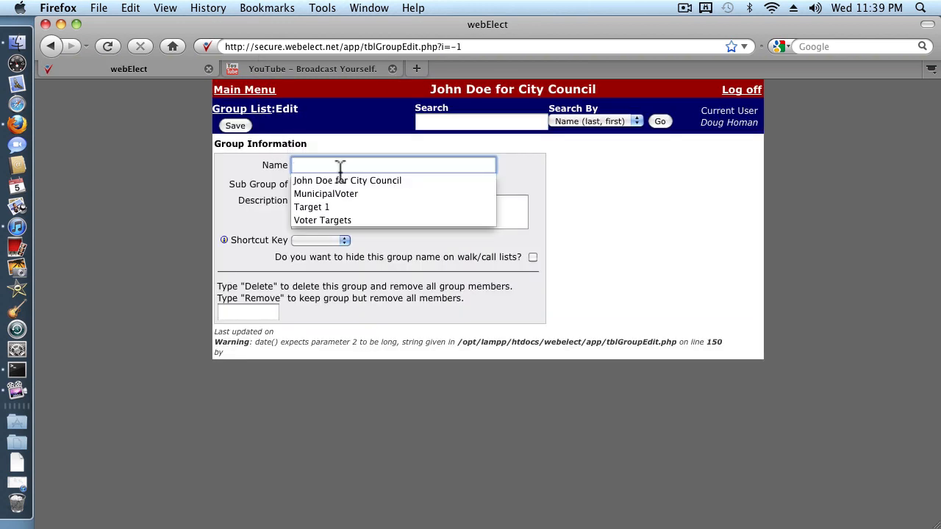
type("ComplexT")
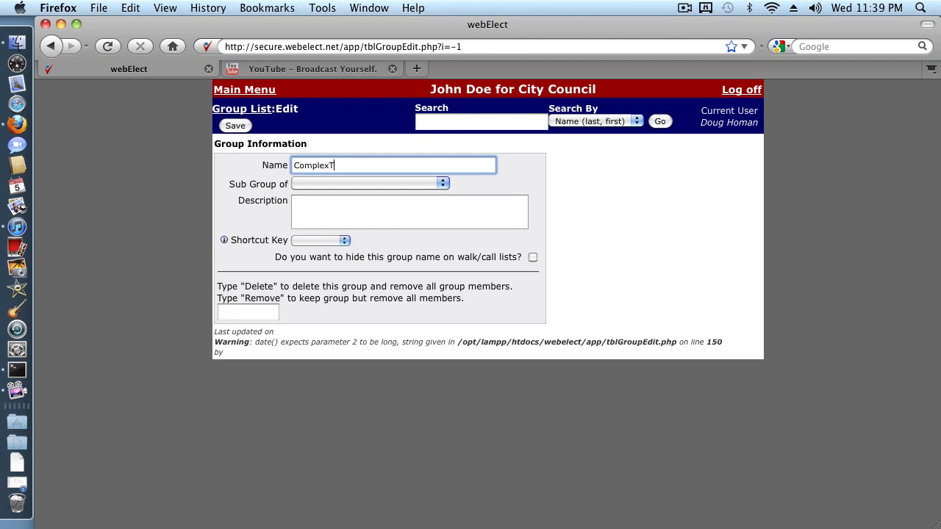
type("arget")
key("Tab")
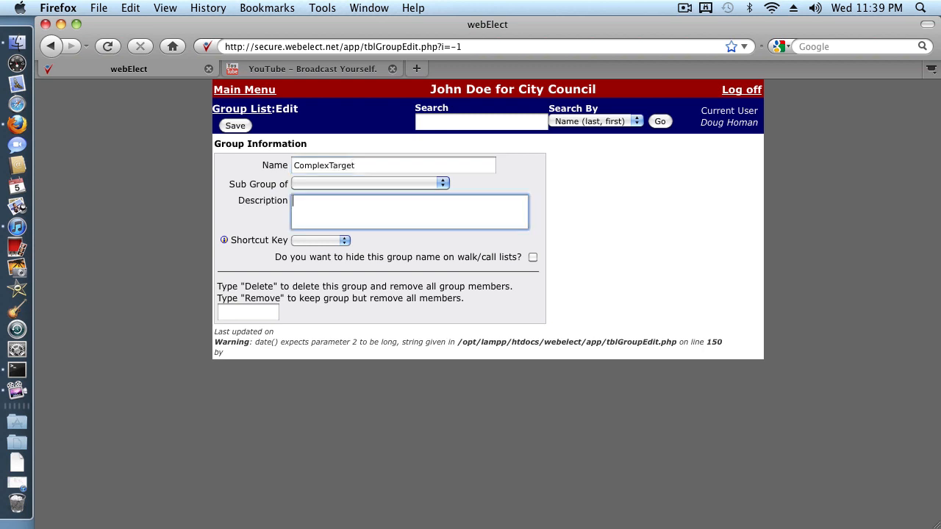
- Make the new group a sub group of Voter Targets
left_click(368, 184)
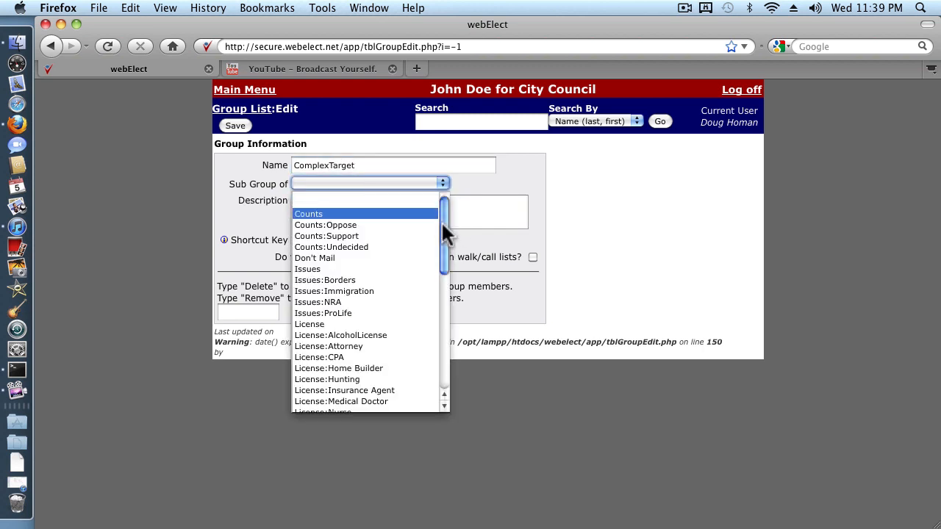
left_click_drag(443, 223, 444, 360)
left_click(384, 388)
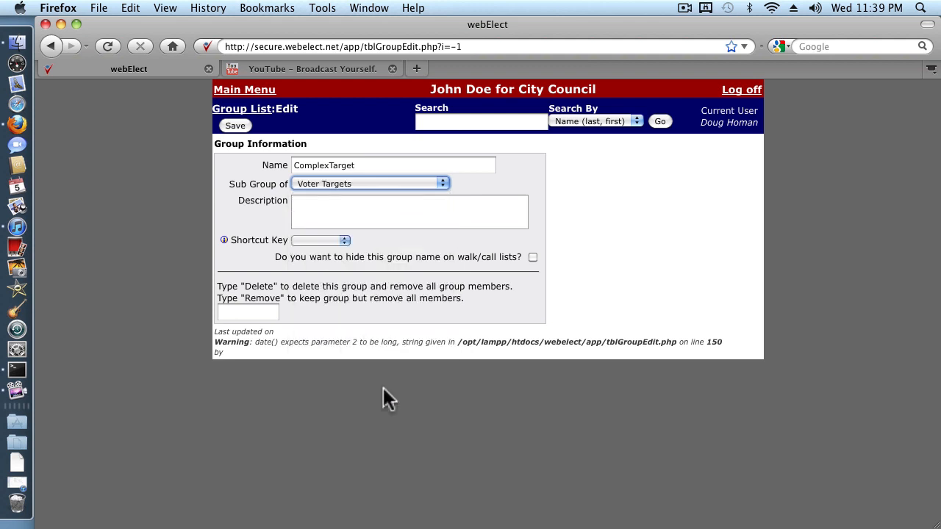
- Enter the description "This stores multiple passes through the targeting tool" and save the group
left_click(361, 218)
type("Thi")
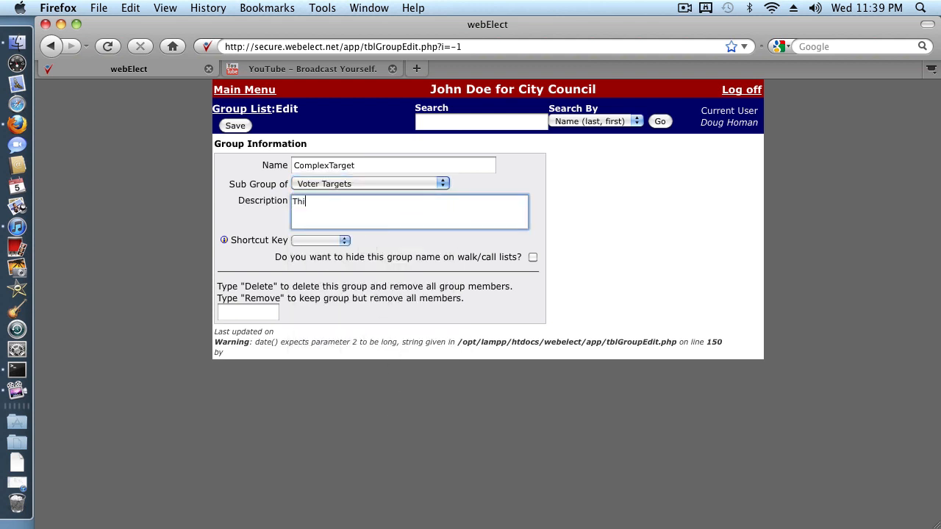
type("s stores multiple passes though")
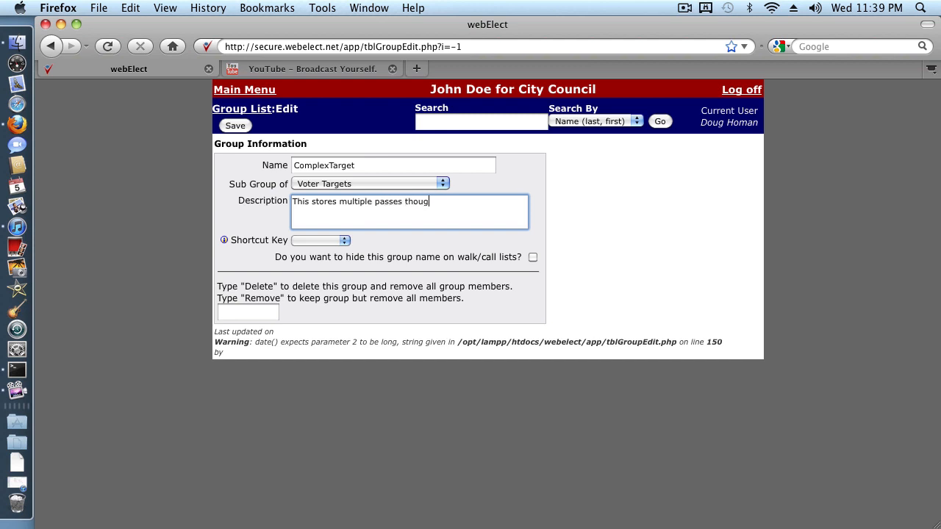
key("BackSpace")
key("BackSpace")
key("BackSpace")
key("BackSpace")
type("rough the targeting tool")
left_click(235, 126)
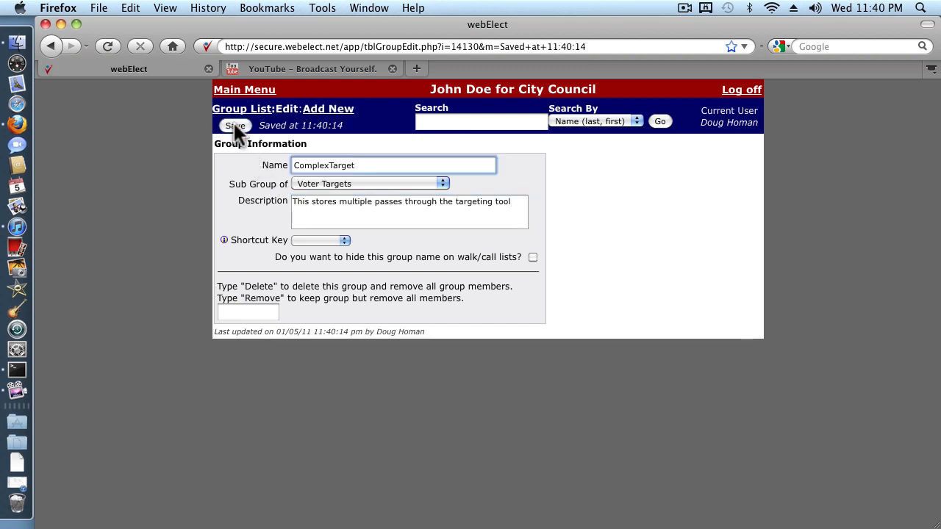
- Return to the group list and check the ComplexTarget entry under Voter Targets
left_click(242, 109)
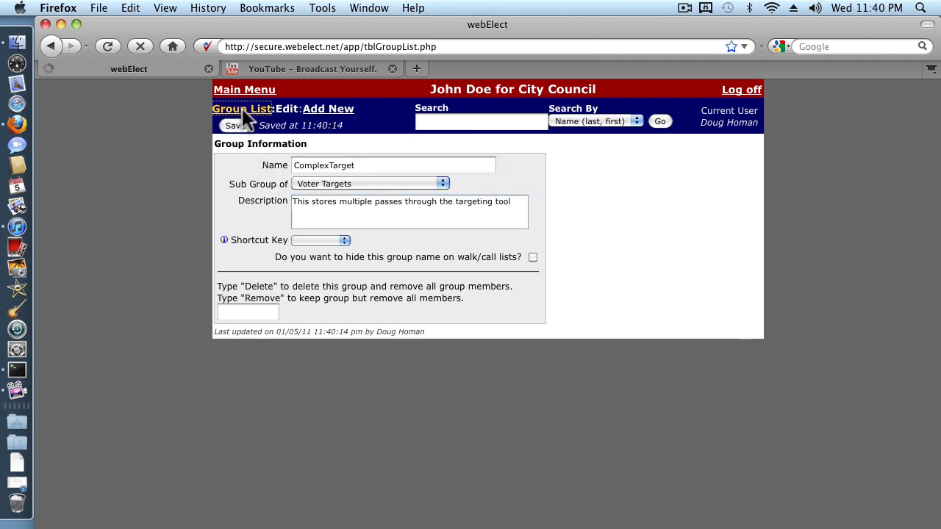
scroll(225, 408, "down", 5)
mouse_move(233, 479)
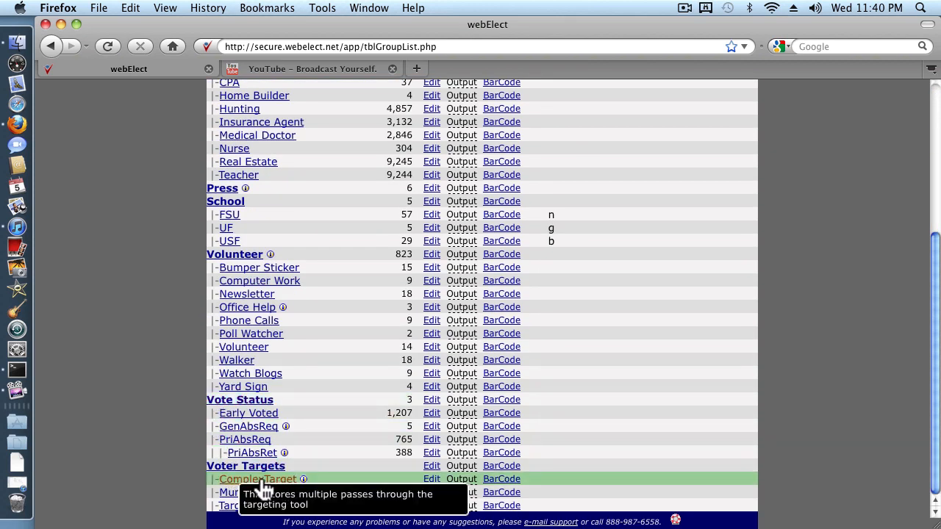
scroll(185, 473, "up", 5)
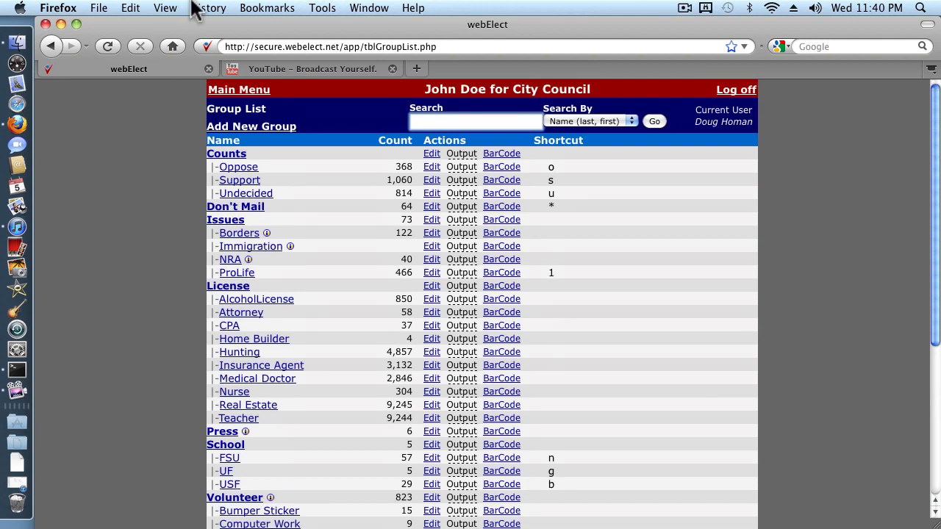
- Open the Query/Targeting form from the main menu and set Party/Voting History to Events
left_click(242, 89)
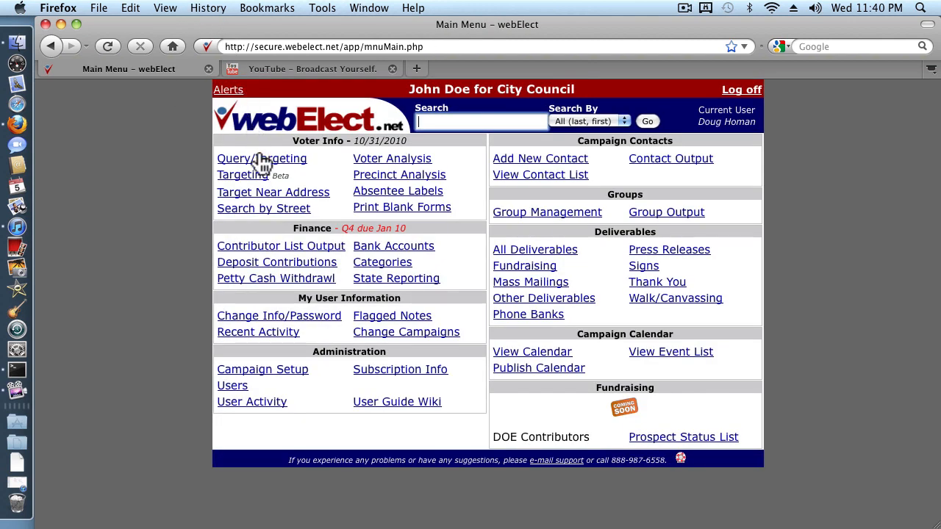
left_click(259, 156)
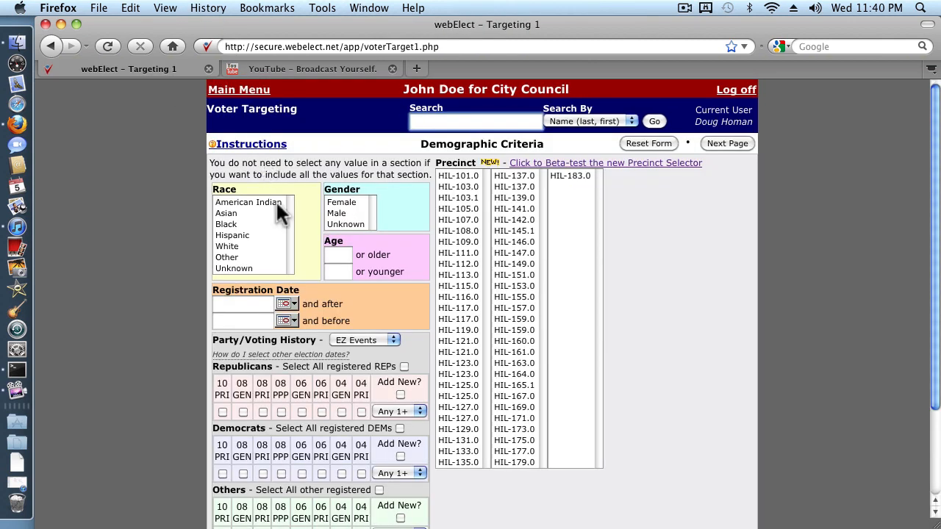
left_click(357, 340)
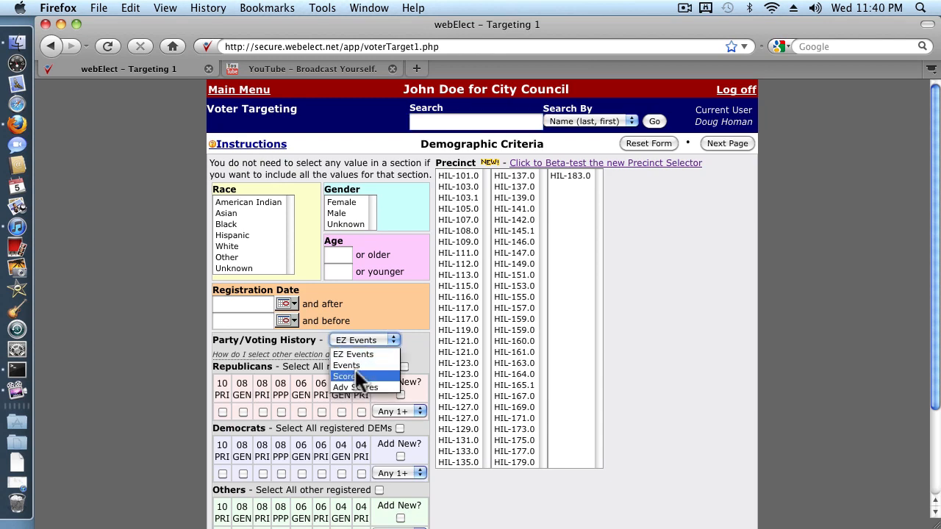
left_click(355, 365)
scroll(163, 326, "down", 3)
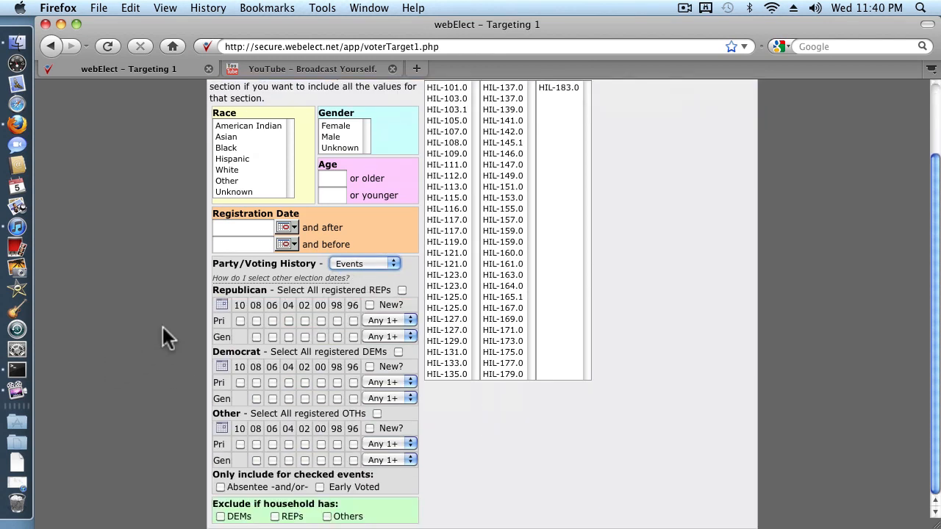
- Show the fields for other election dates in the Republican, Democrat and Other sections
left_click(221, 305)
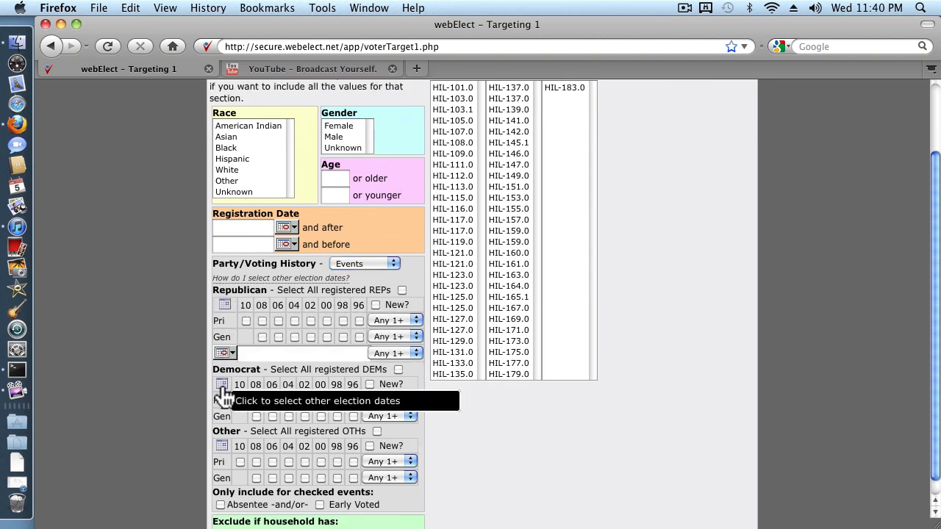
left_click(225, 385)
left_click(221, 463)
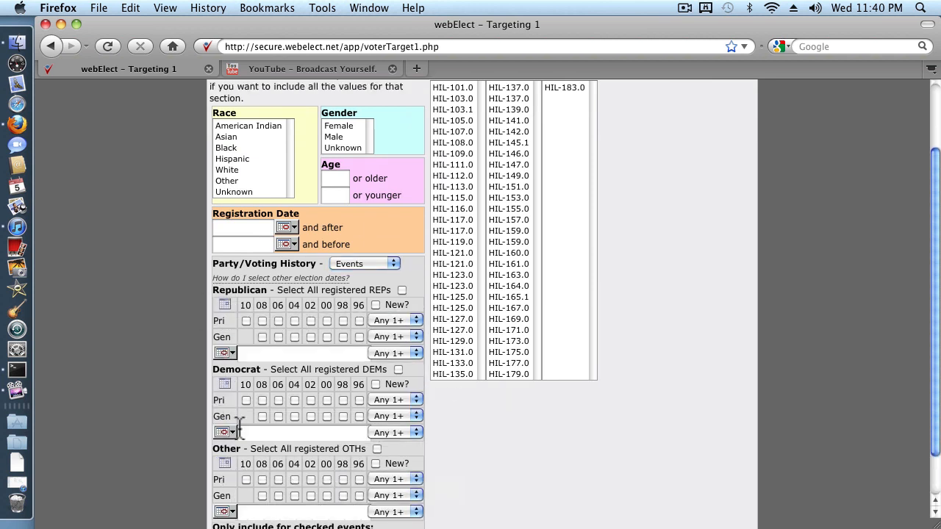
- Enter the election dates 3/6/07,3/25/03 in the Republican section's other dates field
left_click(256, 354)
type("3/2")
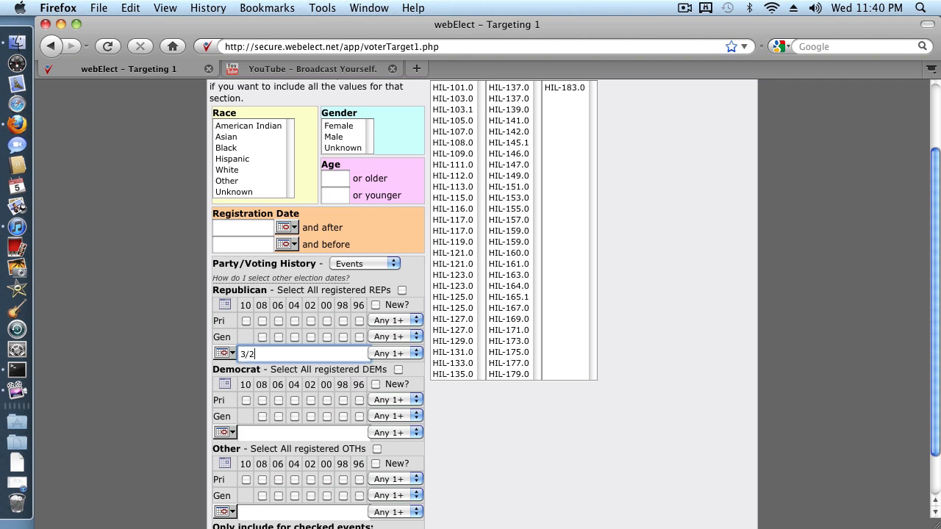
key("BackSpace")
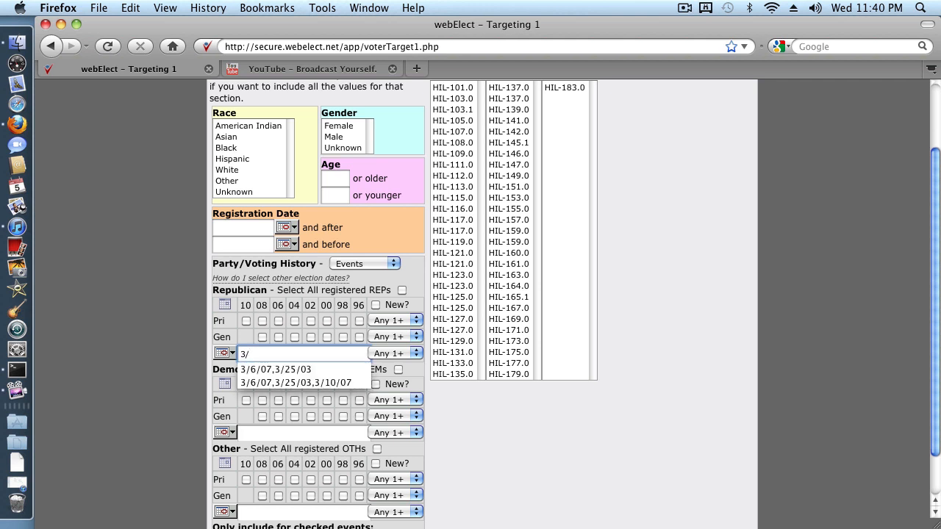
type("6/07,3/25/03")
- Copy the Republican election dates 3/6/07,3/25/03 into the Democrat section's other dates field
left_click(319, 356)
left_click(318, 356)
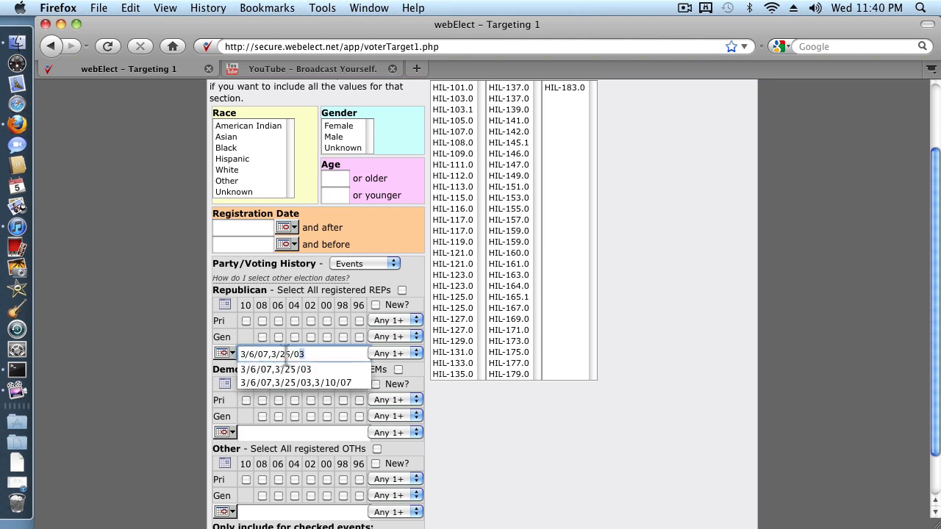
left_click_drag(318, 356, 237, 351)
key("super+c")
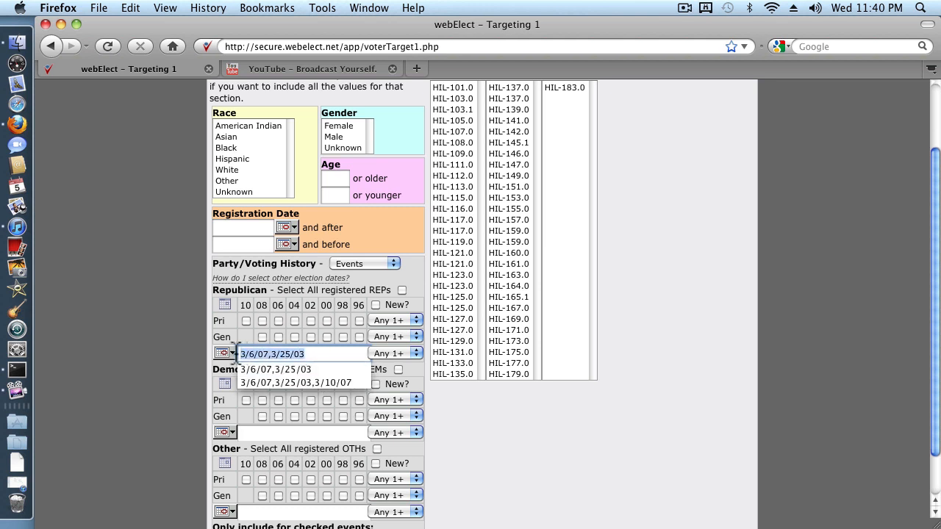
left_click(255, 433)
left_click(263, 433)
key("super+v")
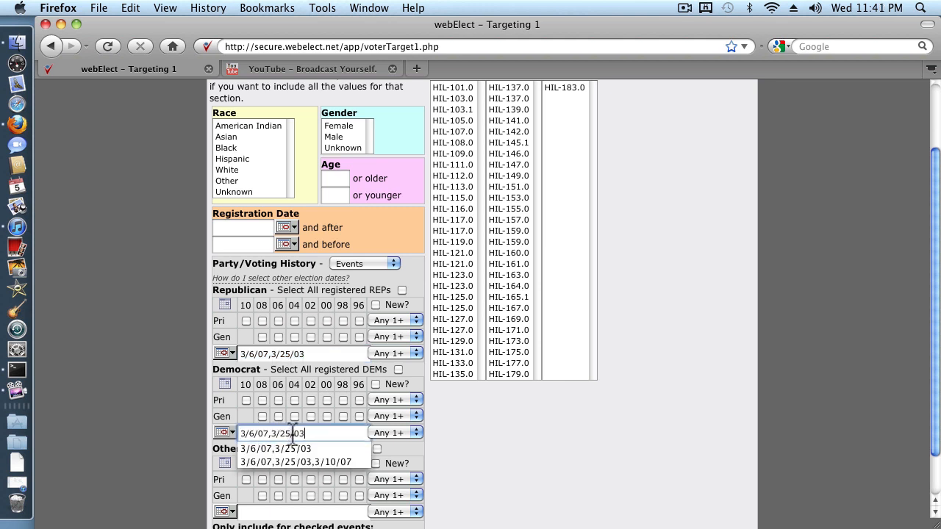
- Paste the same election dates, 3/6/07,3/25/03, into the Other section's dates field and dismiss the suggestions
scroll(286, 438, "down", 2)
left_click(289, 460)
key("super+v")
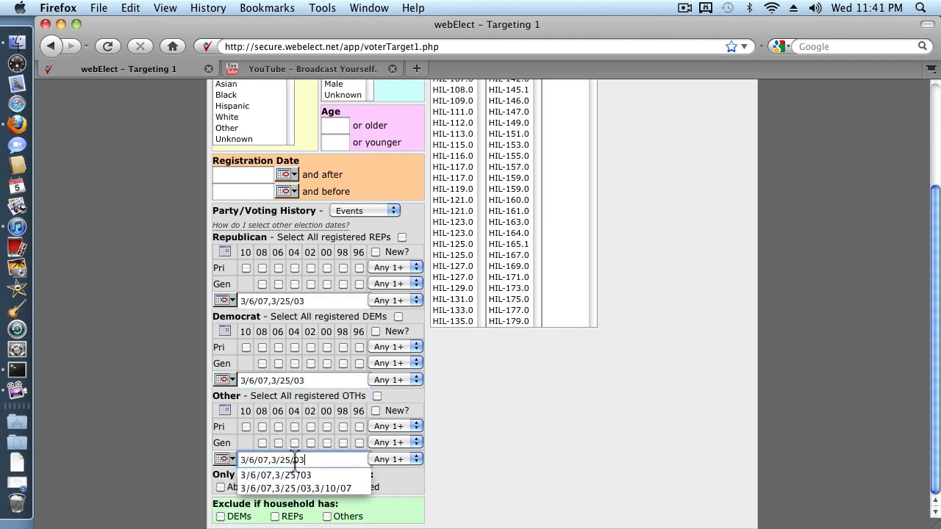
key("Escape")
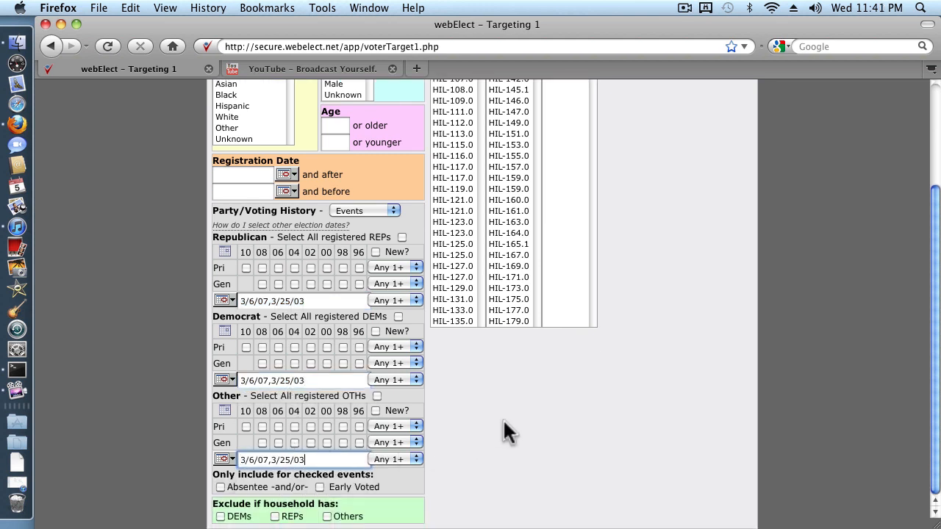
- Submit the demographic criteria and continue past the group criteria to the query process options
scroll(504, 421, "up", 3)
scroll(503, 430, "up", 1)
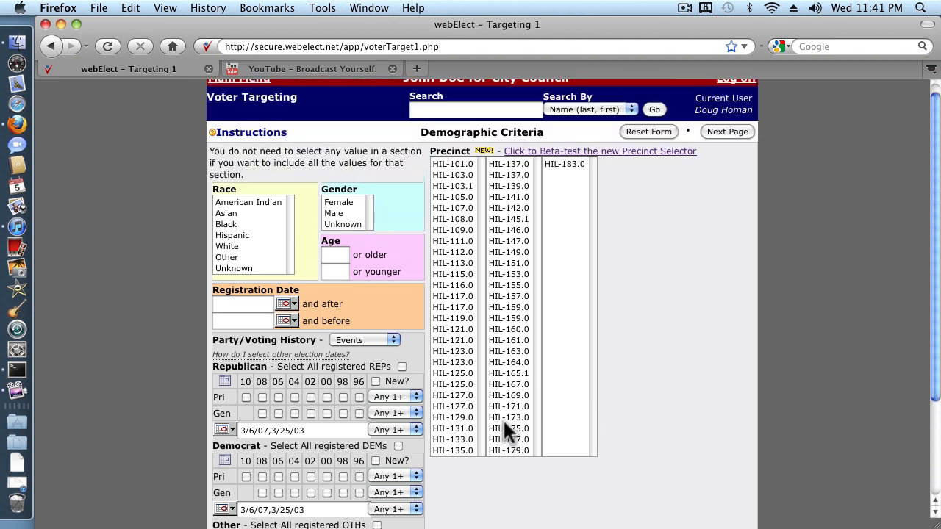
scroll(503, 430, "up", 1)
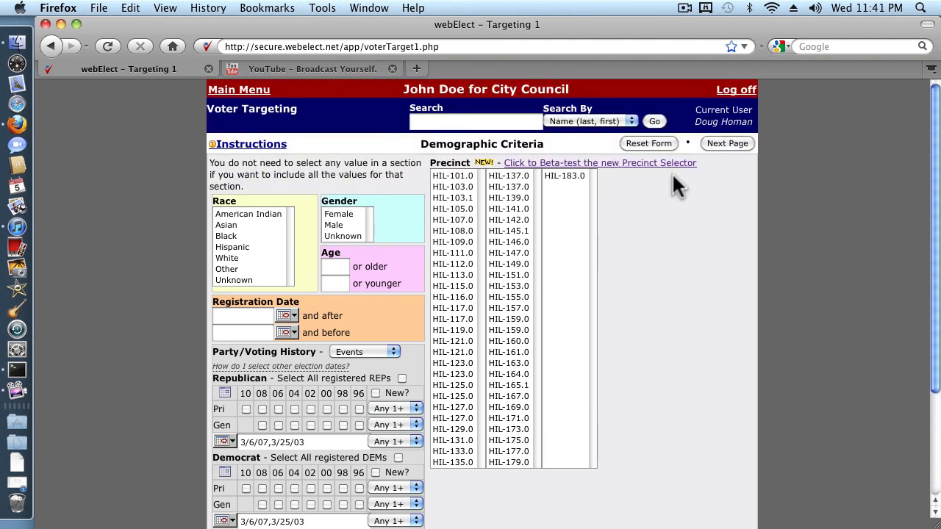
left_click(717, 145)
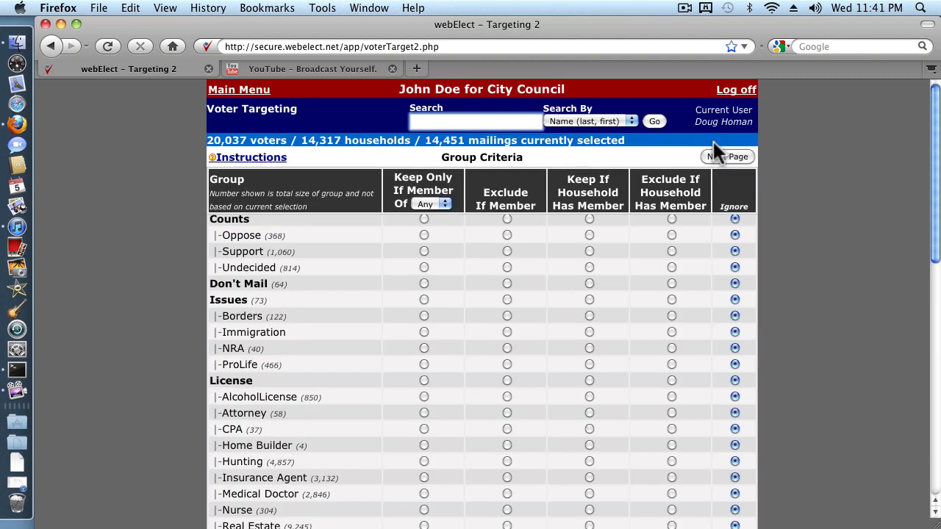
left_click(724, 157)
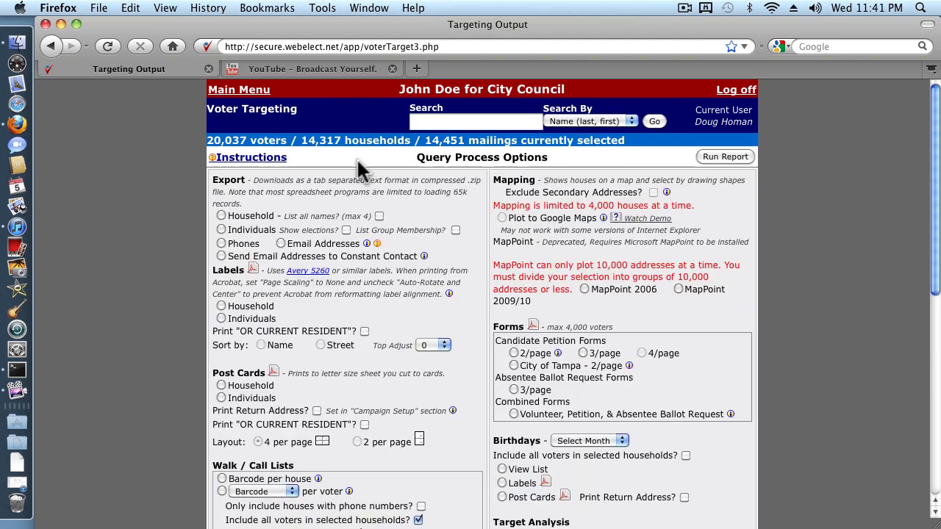
- Run the Add To Group report to add the municipal election voters to Voter Targets:ComplexTarget, and acknowledge the result
scroll(421, 269, "down", 3)
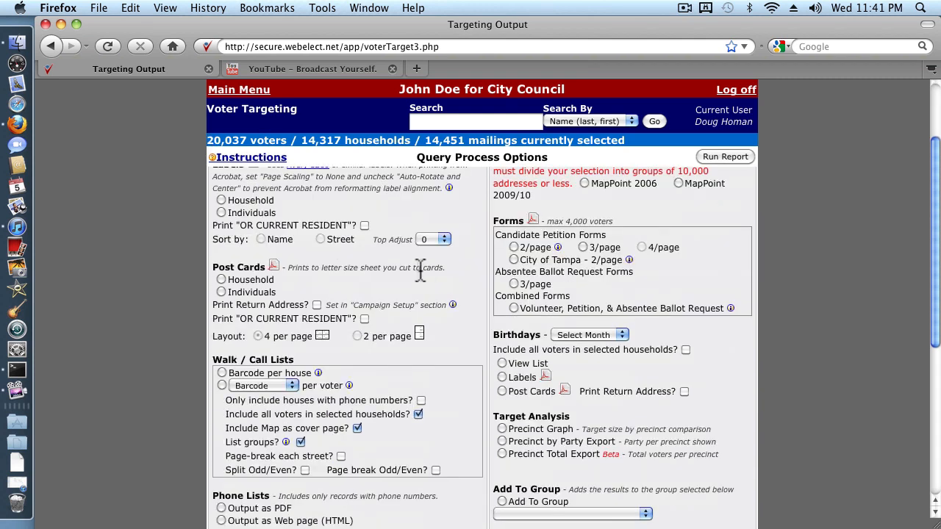
scroll(420, 269, "down", 2)
left_click(502, 419)
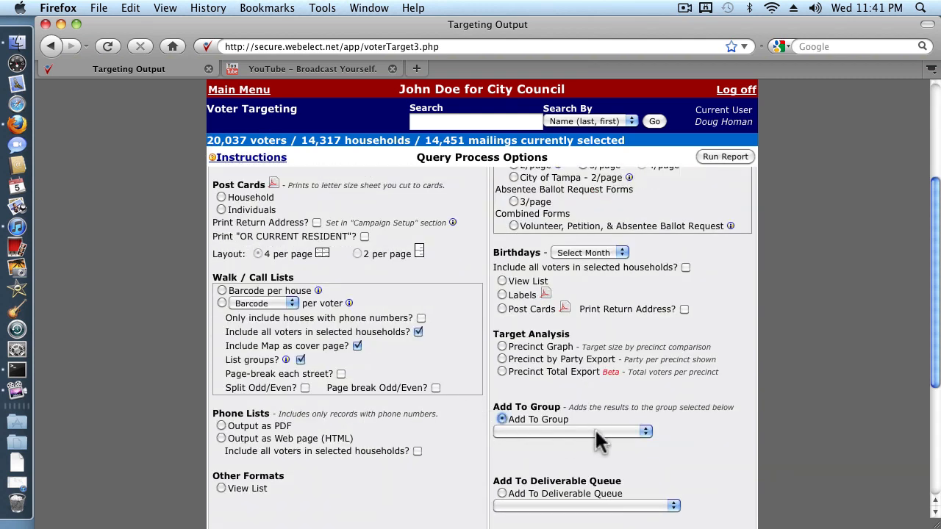
left_click(643, 434)
left_click_drag(647, 252, 651, 401)
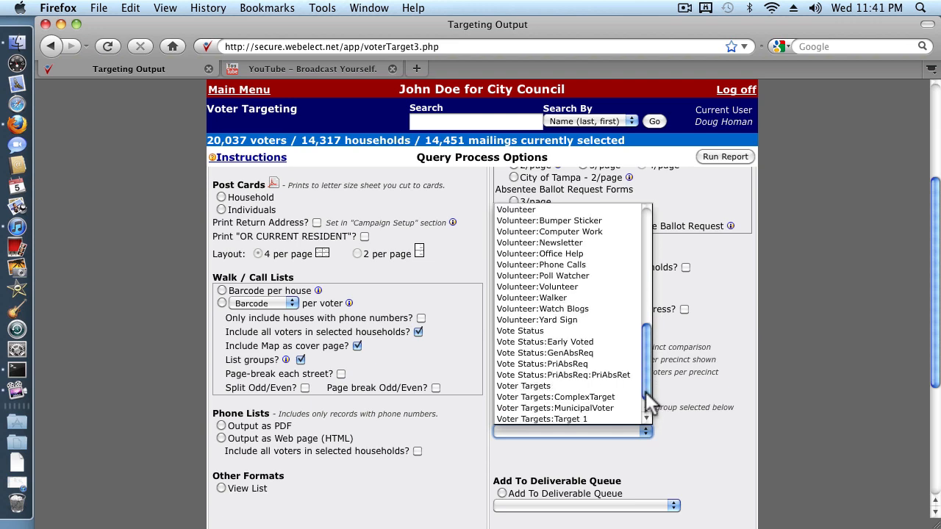
left_click(597, 397)
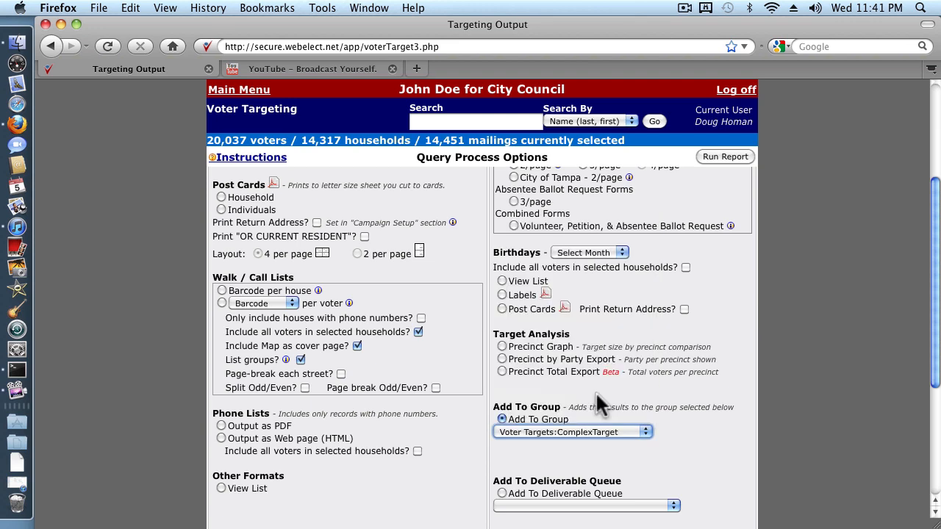
left_click(725, 157)
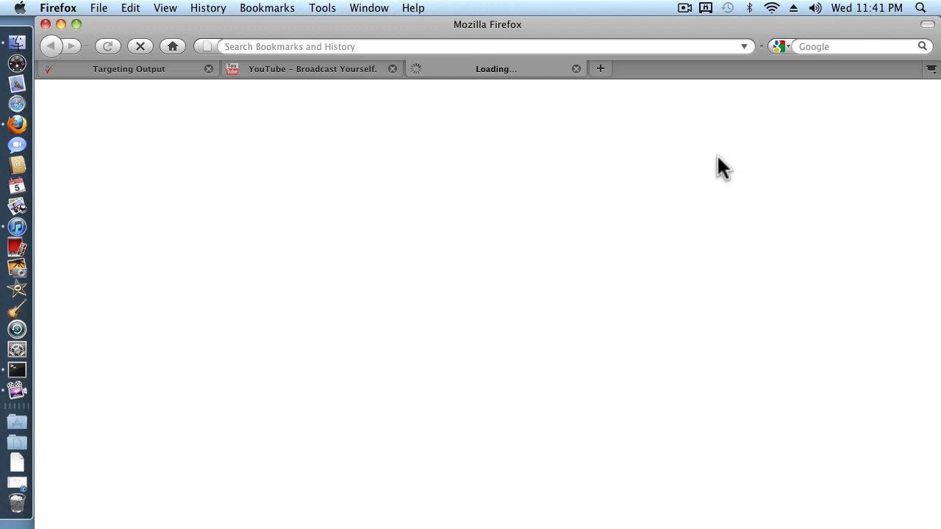
left_click(684, 8)
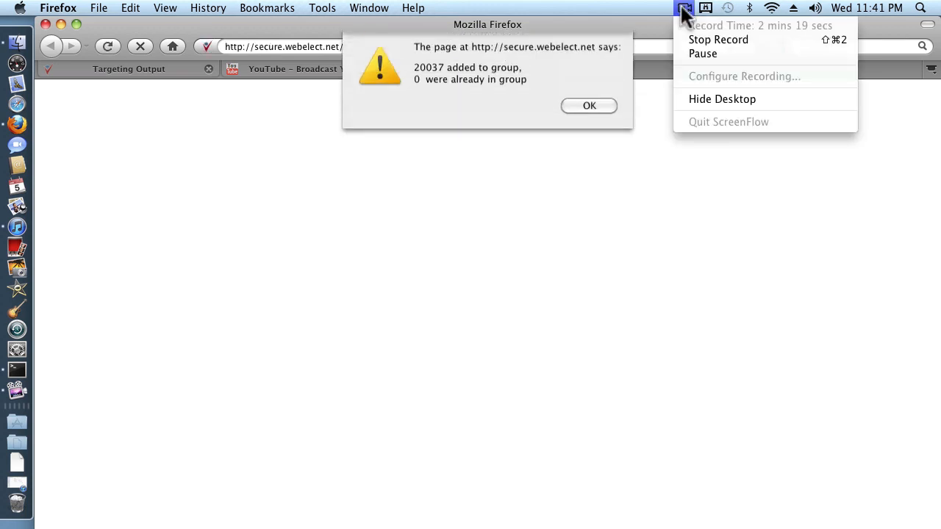
left_click(588, 107)
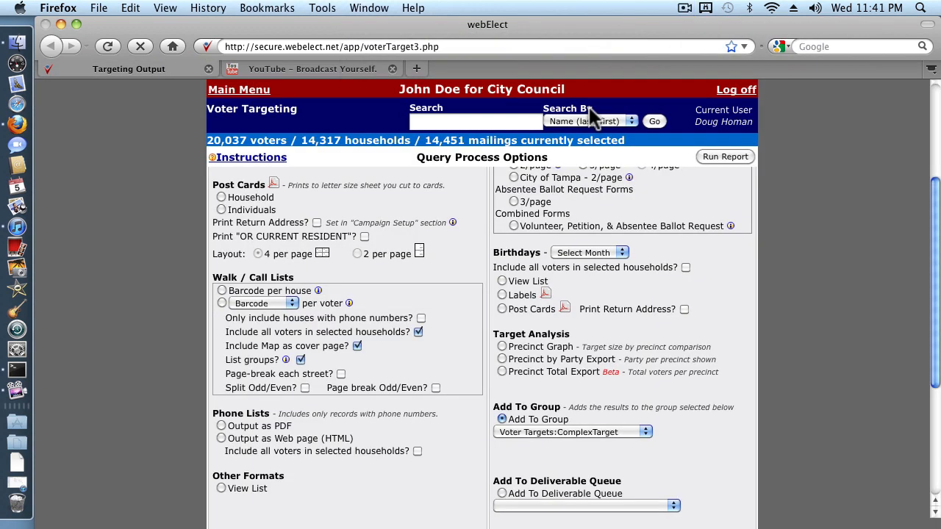
- Return to the main menu and start a new voter query
scroll(736, 354, "down", 3)
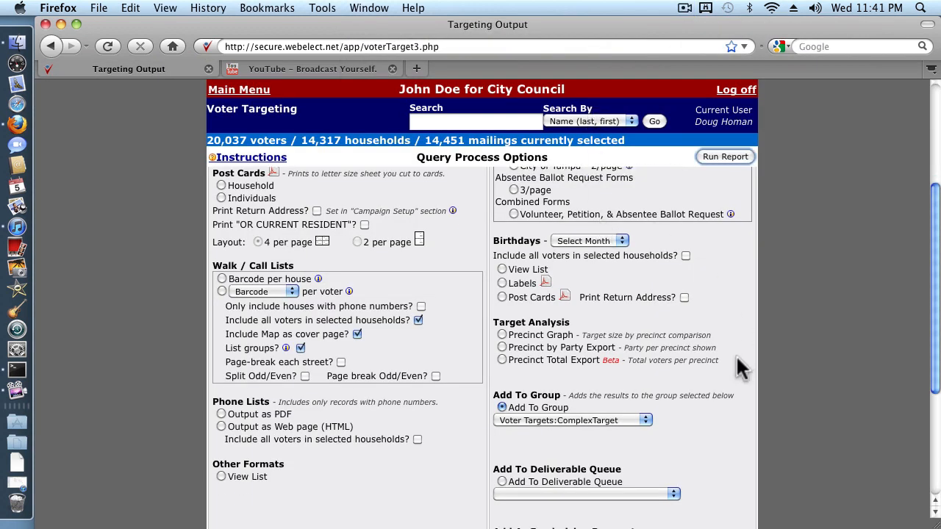
scroll(736, 355, "up", 3)
scroll(733, 353, "up", 2)
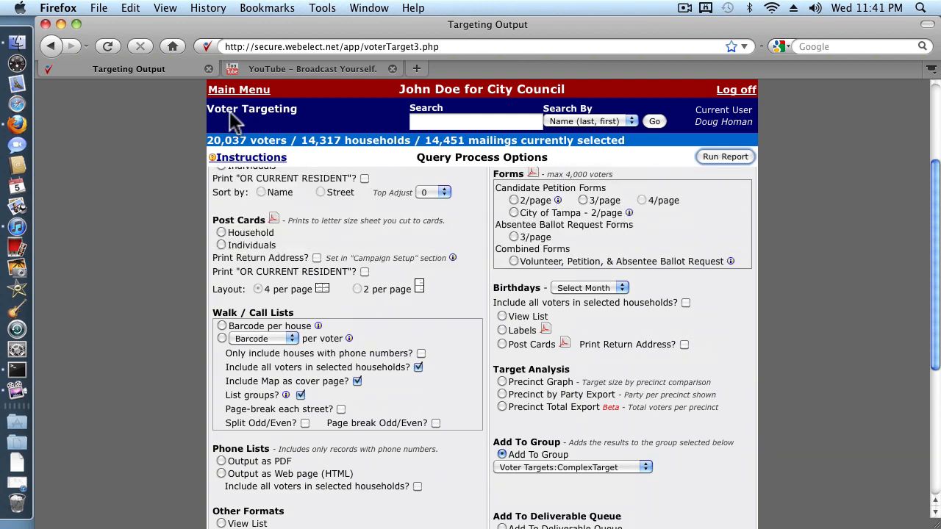
left_click(220, 90)
left_click(242, 159)
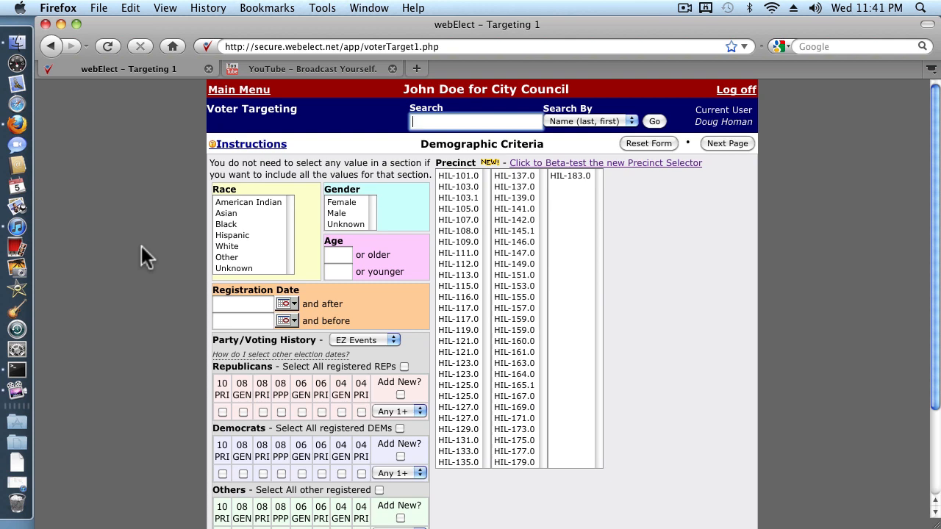
- Select the 10 PRI and 08 PRI elections for Republicans, Democrats and Others in the voting history
scroll(189, 288, "down", 3)
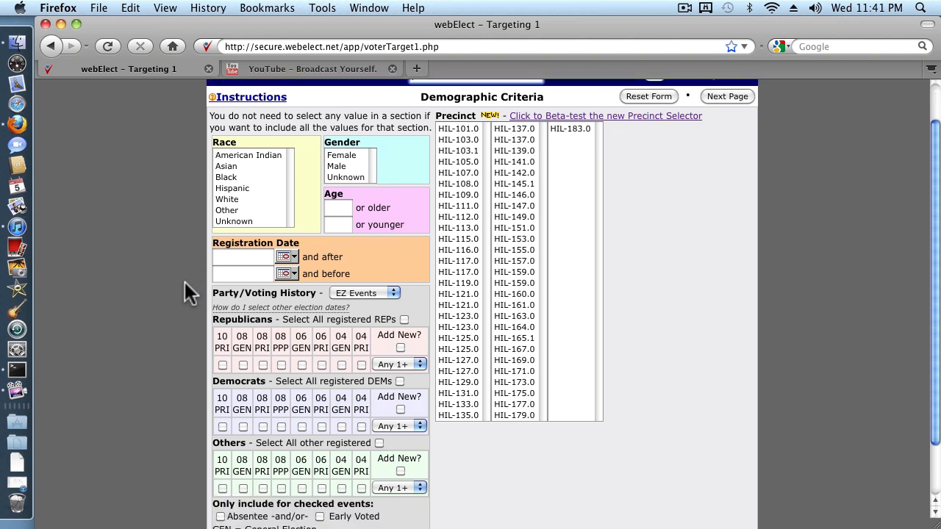
left_click(222, 365)
left_click(264, 364)
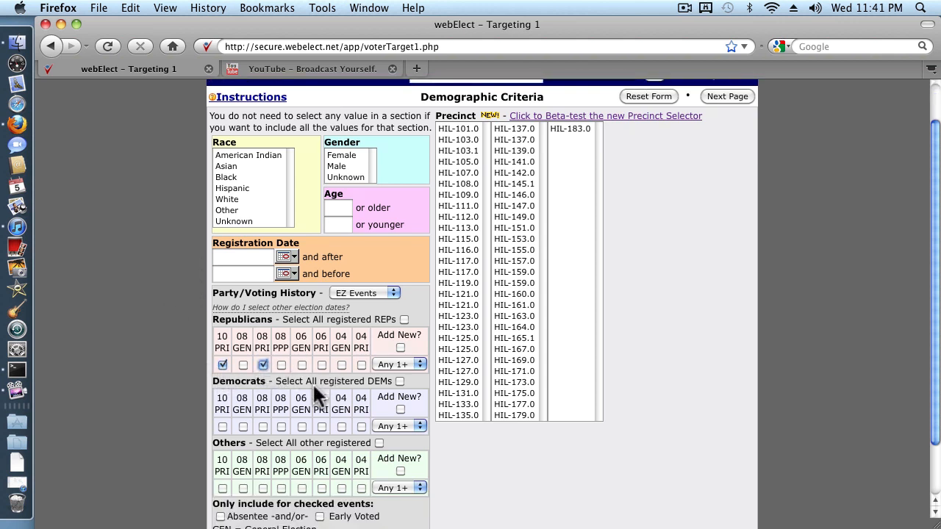
scroll(315, 396, "down", 2)
left_click(222, 367)
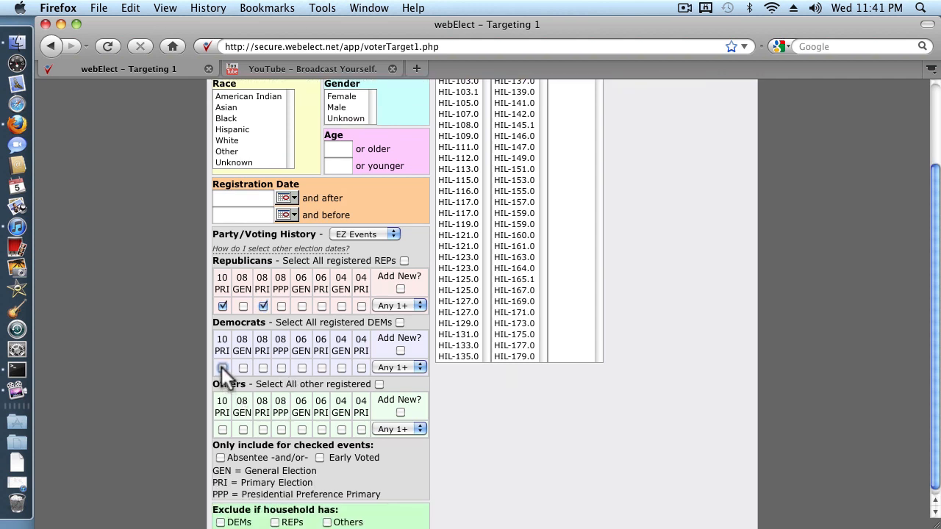
left_click(262, 367)
left_click(222, 429)
left_click(263, 429)
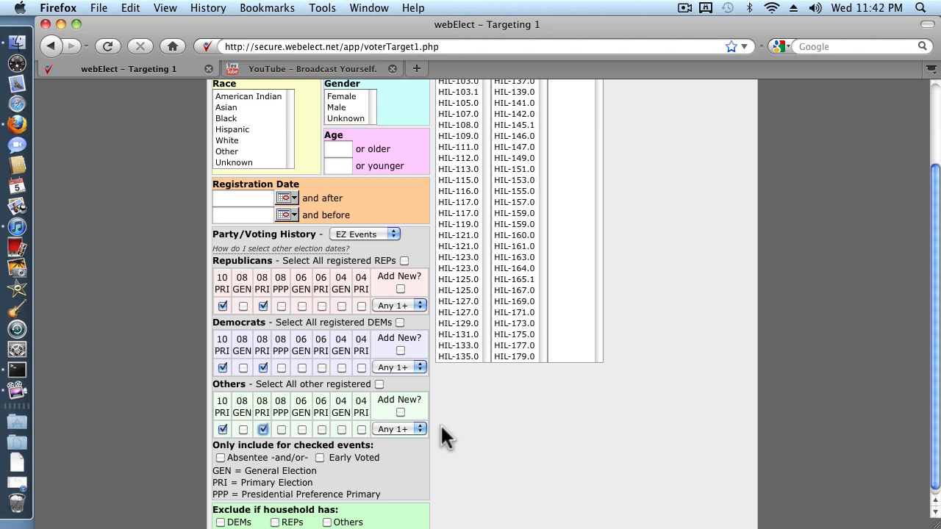
- Limit the registration date to 2/10/07 and after, and continue past the group criteria to the query process options
left_click(231, 199)
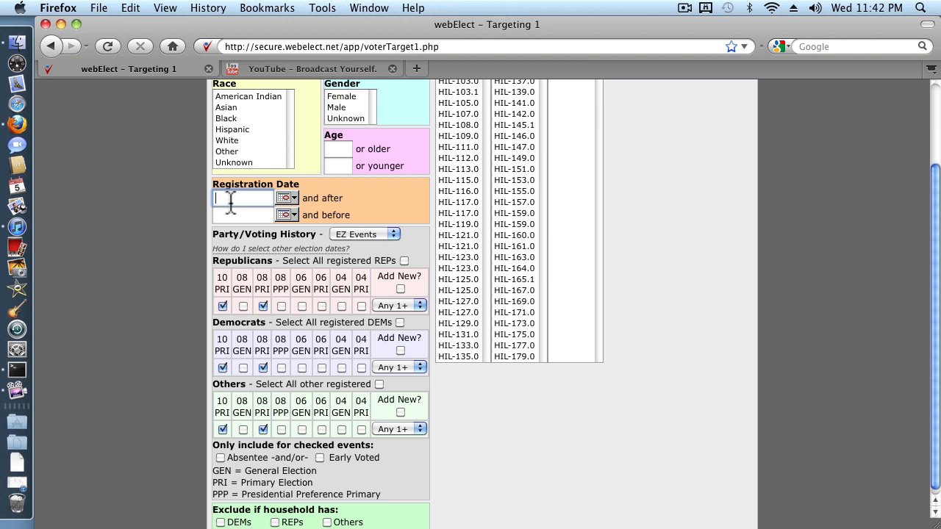
type("4/")
type("10/")
type("2")
left_click(260, 199)
type("07")
scroll(396, 277, "up", 2)
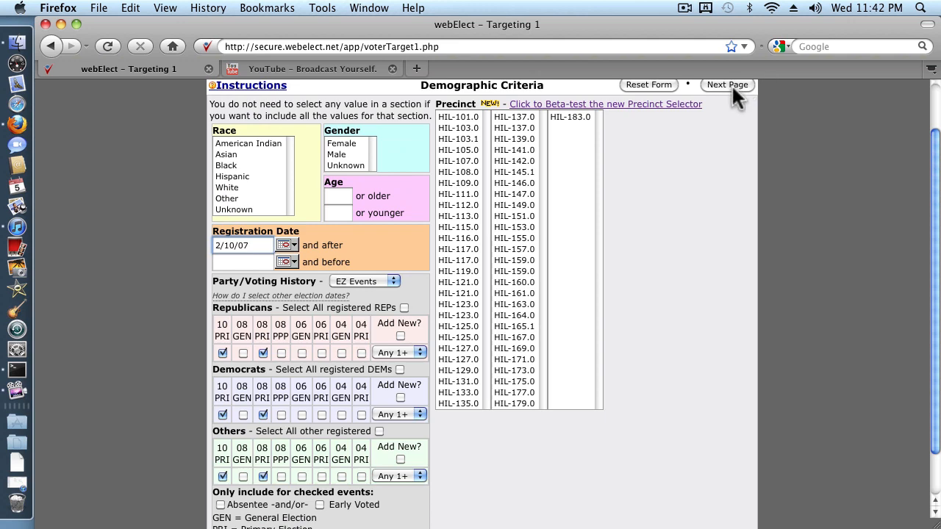
left_click(728, 85)
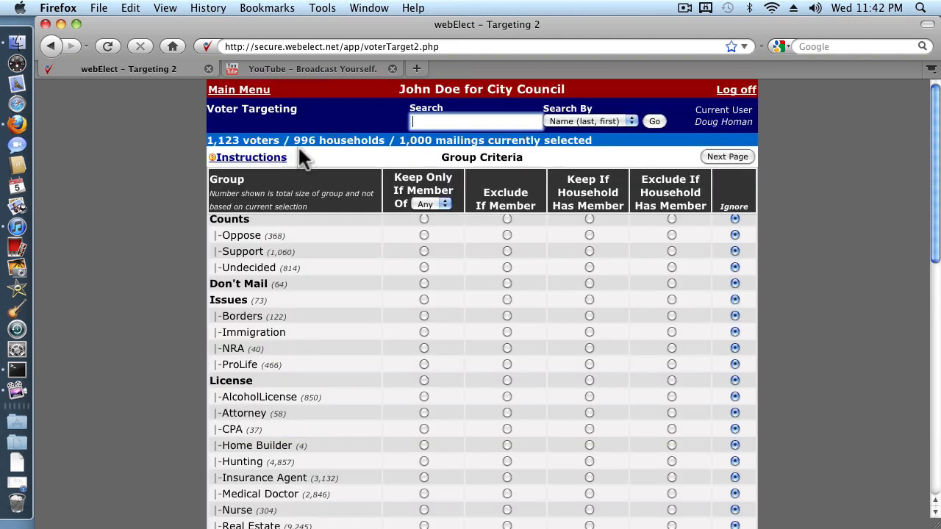
left_click(716, 156)
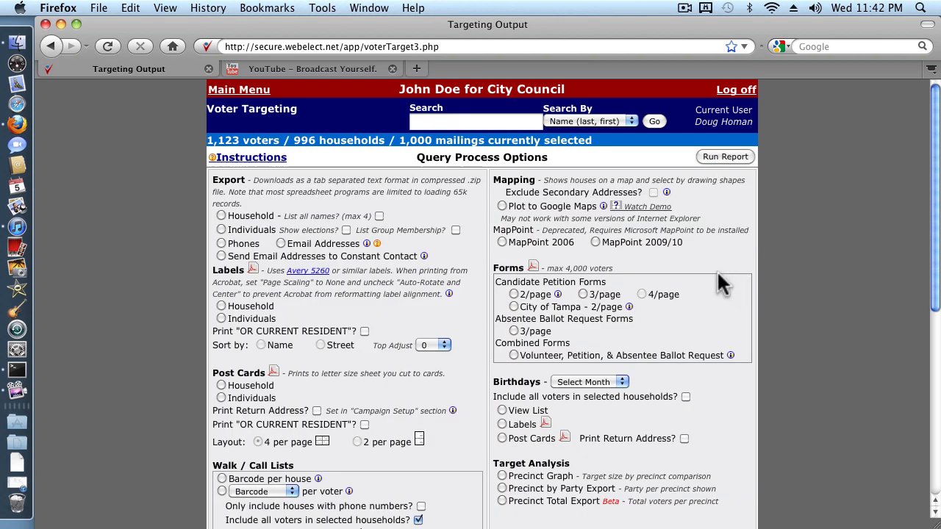
- Add the recently registered primary voters to Voter Targets:ComplexTarget by running the report, and acknowledge the result
scroll(676, 268, "down", 3)
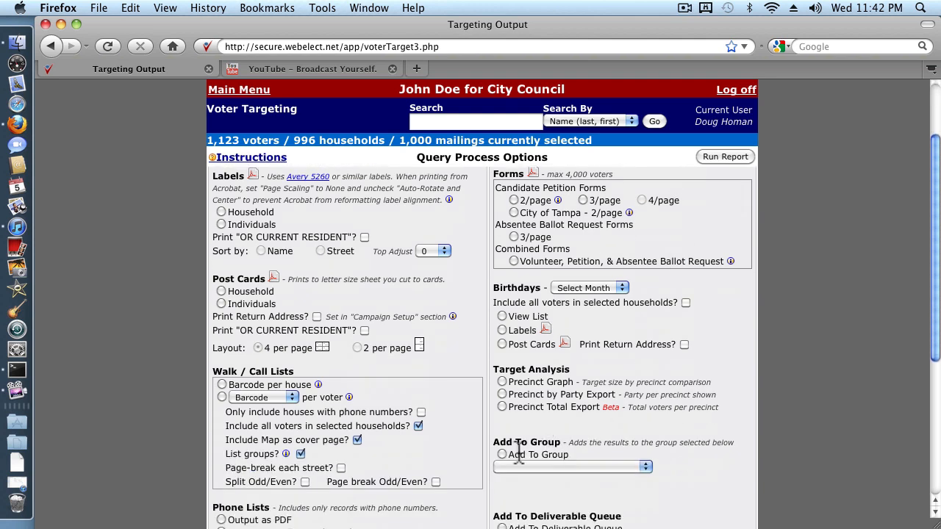
left_click(645, 467)
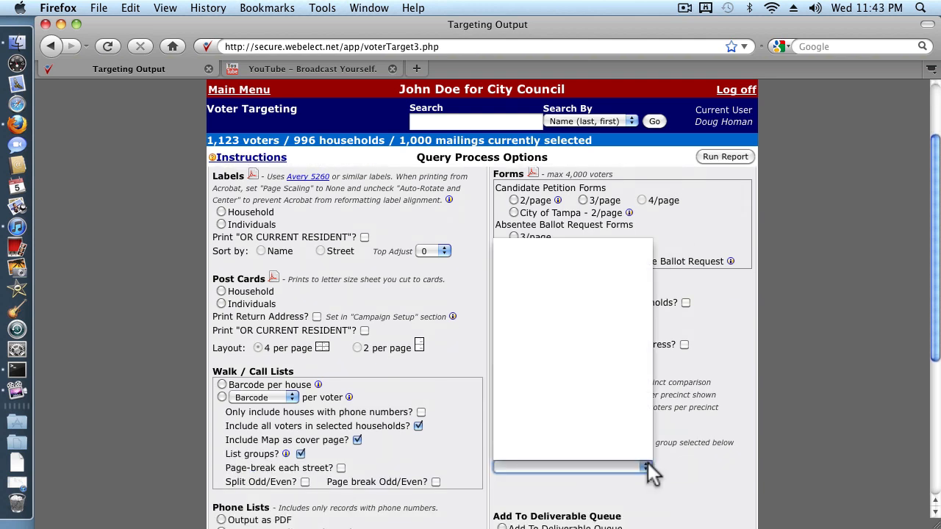
left_click_drag(651, 308, 647, 423)
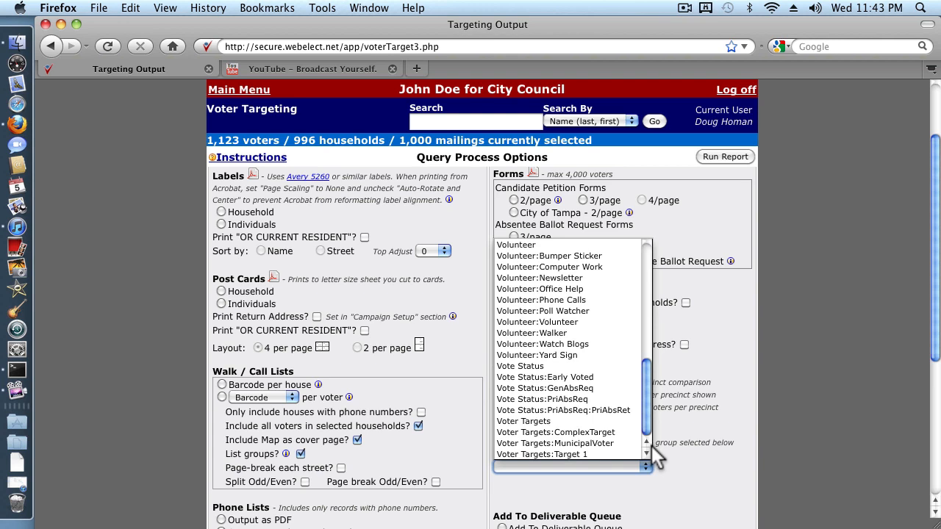
left_click(584, 433)
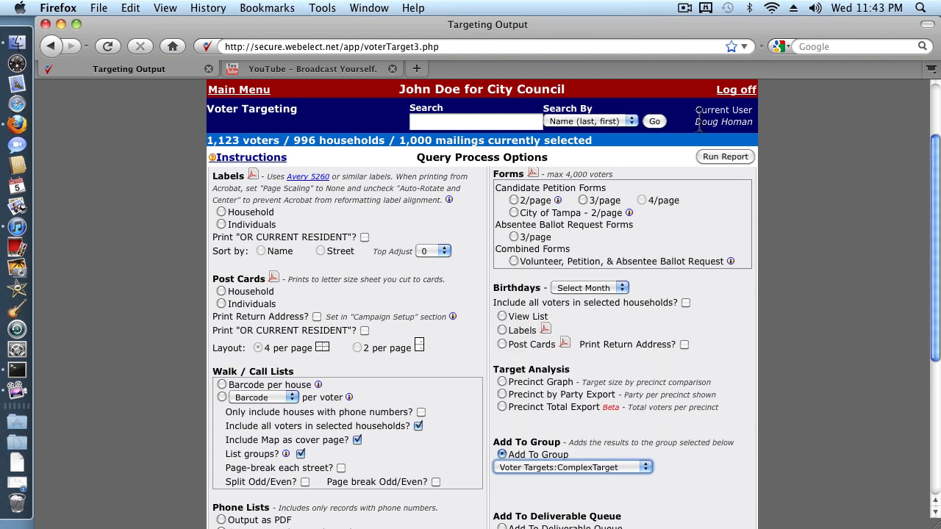
left_click(708, 153)
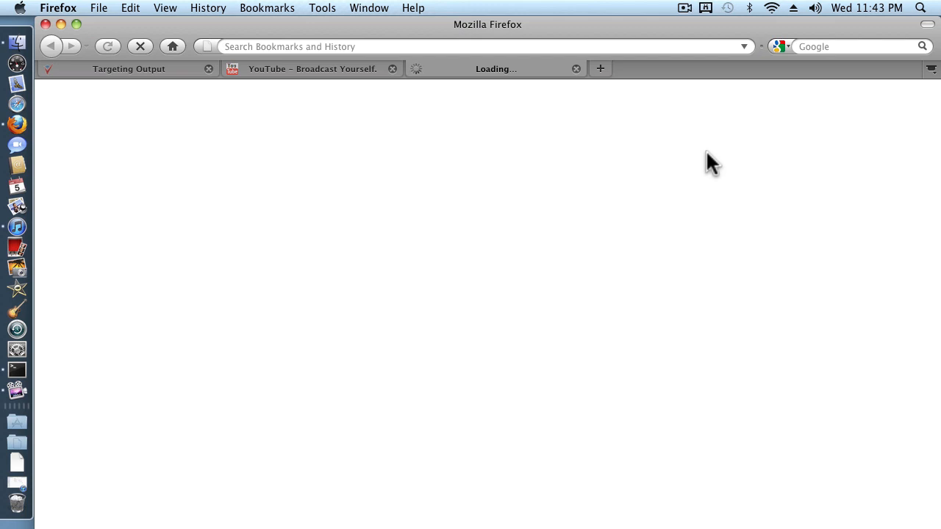
left_click(685, 8)
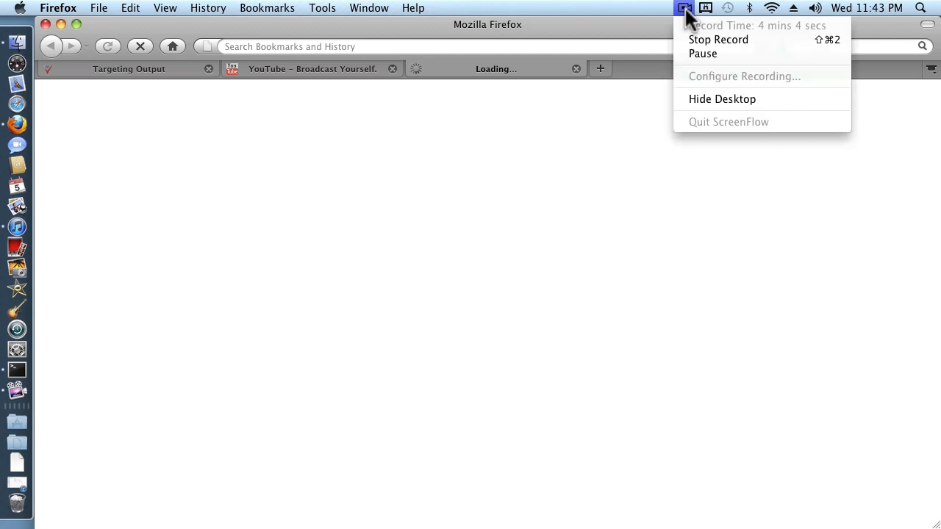
left_click(695, 54)
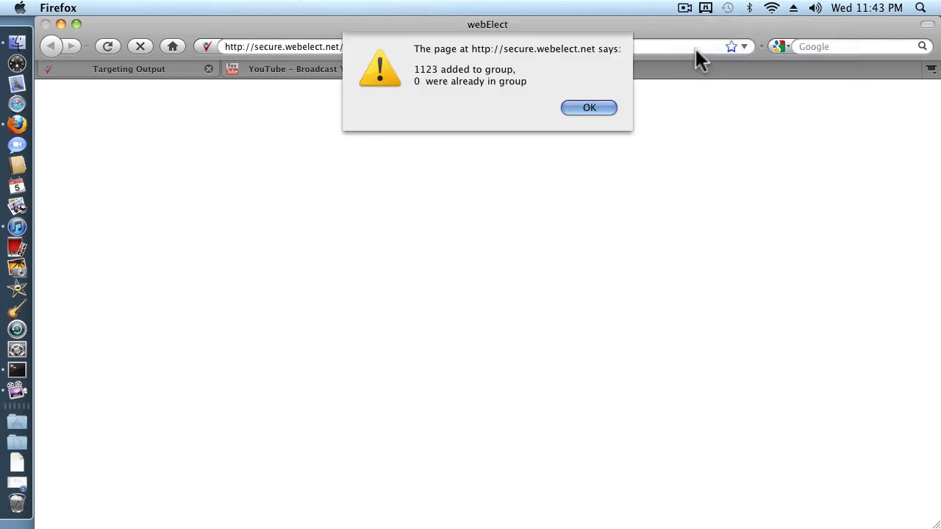
left_click(591, 109)
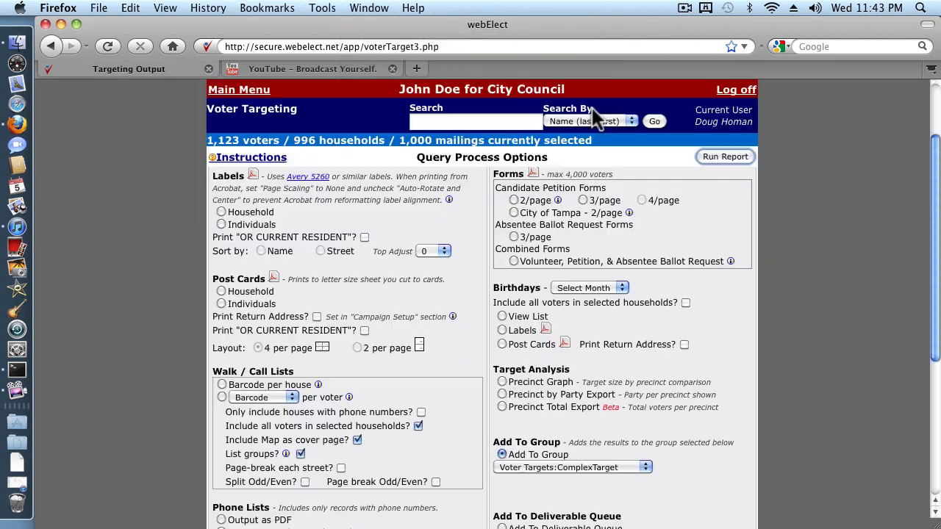
- Start another voter query from the main menu, restricted to male voters aged 65 or older
left_click(239, 90)
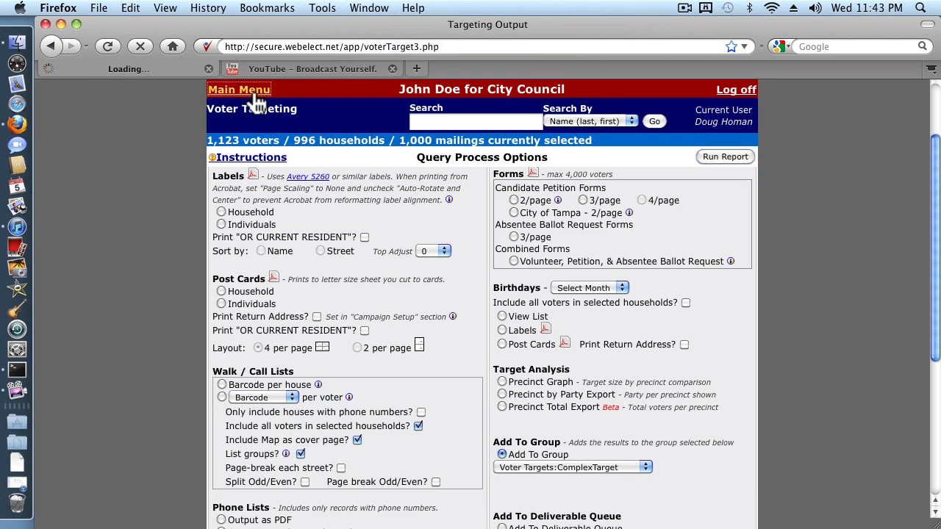
left_click(261, 157)
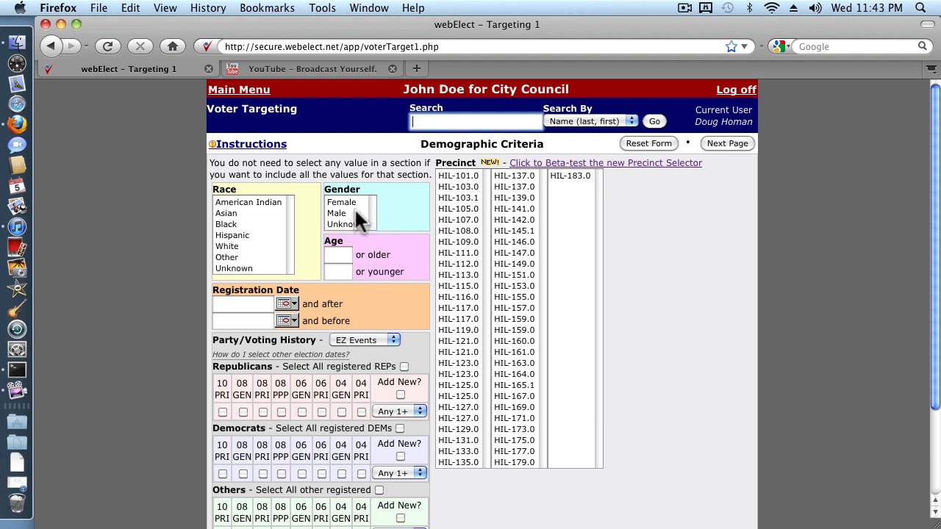
left_click(336, 213)
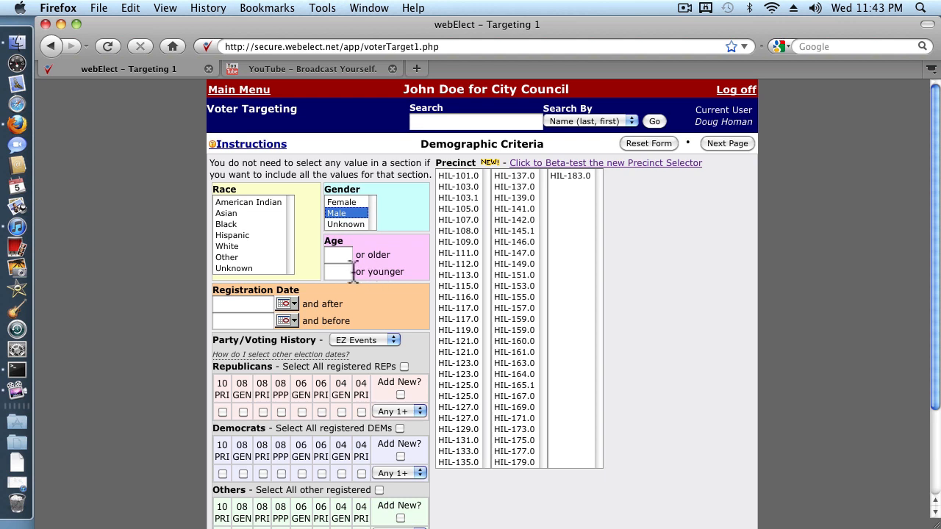
left_click(338, 255)
type("65")
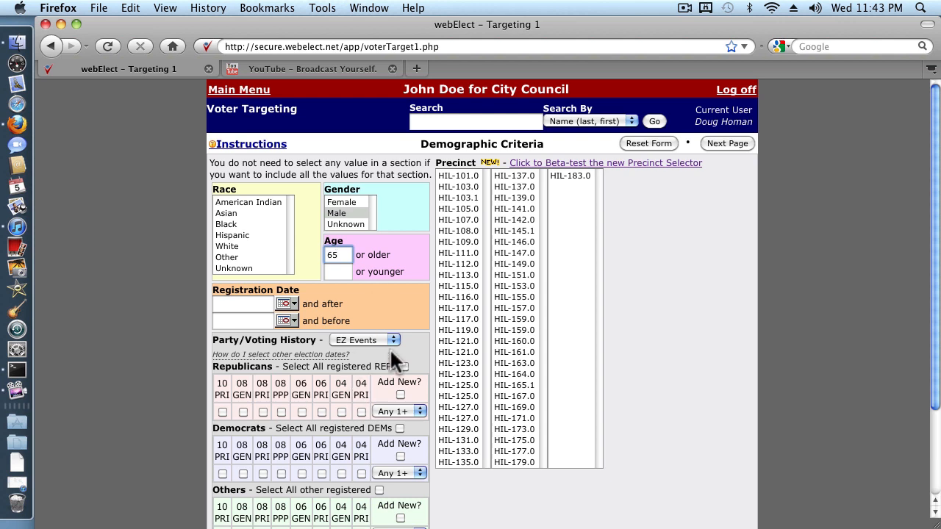
- Select the 08 GEN election for Republicans, Democrats and Others, submit the demographic criteria, and return to the main menu
scroll(392, 360, "down", 2)
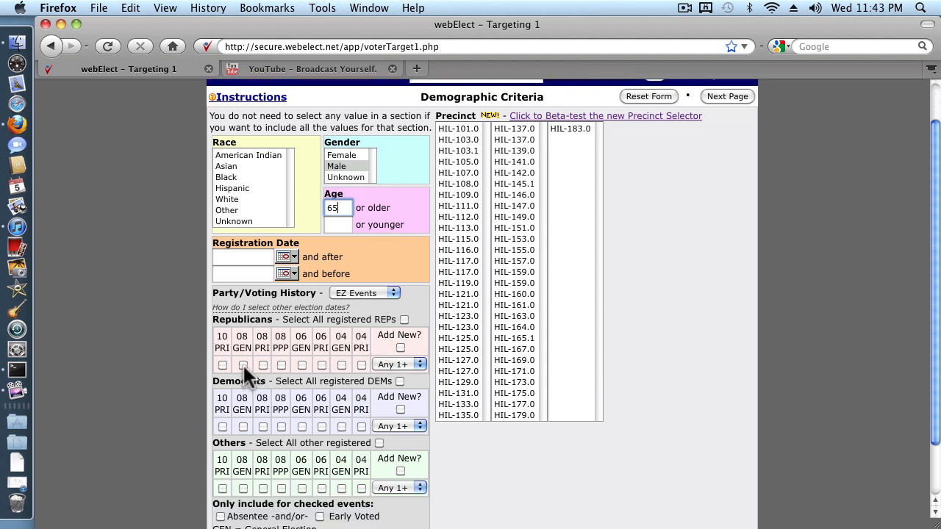
left_click(243, 366)
left_click(243, 426)
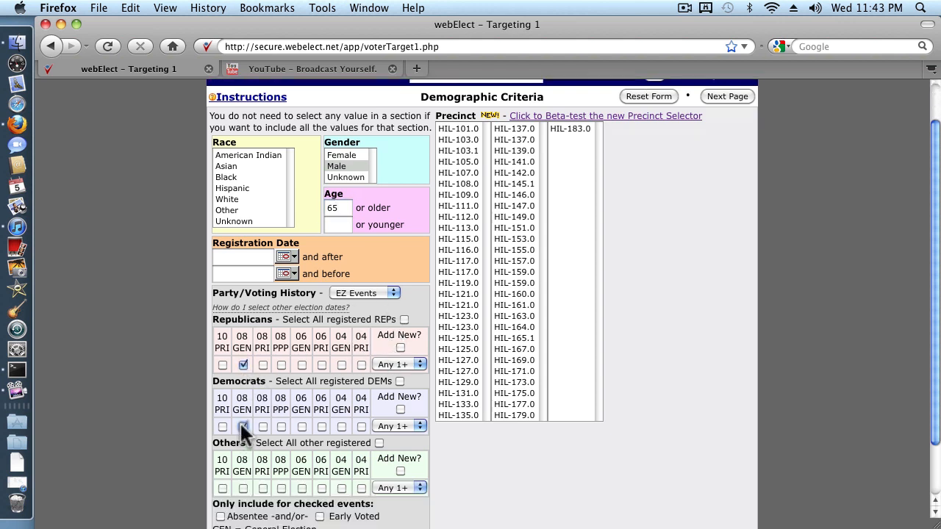
left_click(244, 488)
scroll(629, 412, "up", 2)
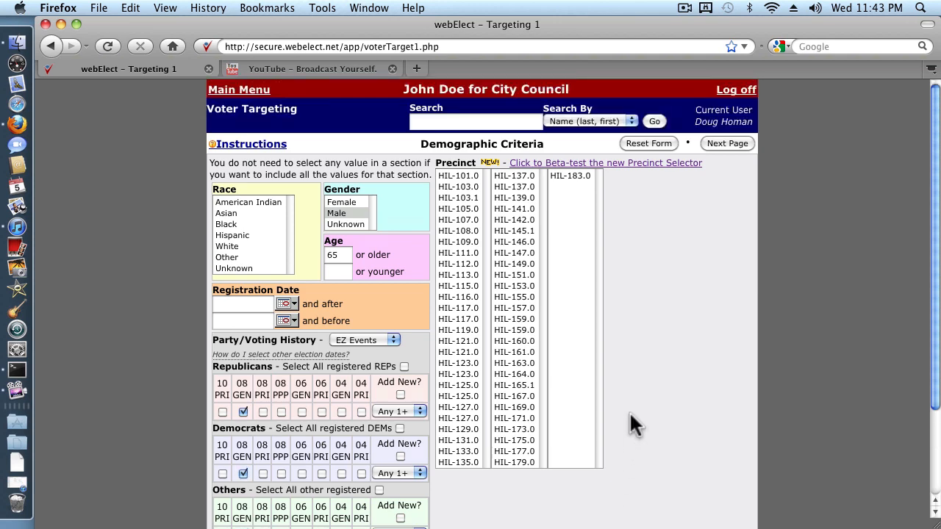
left_click(716, 143)
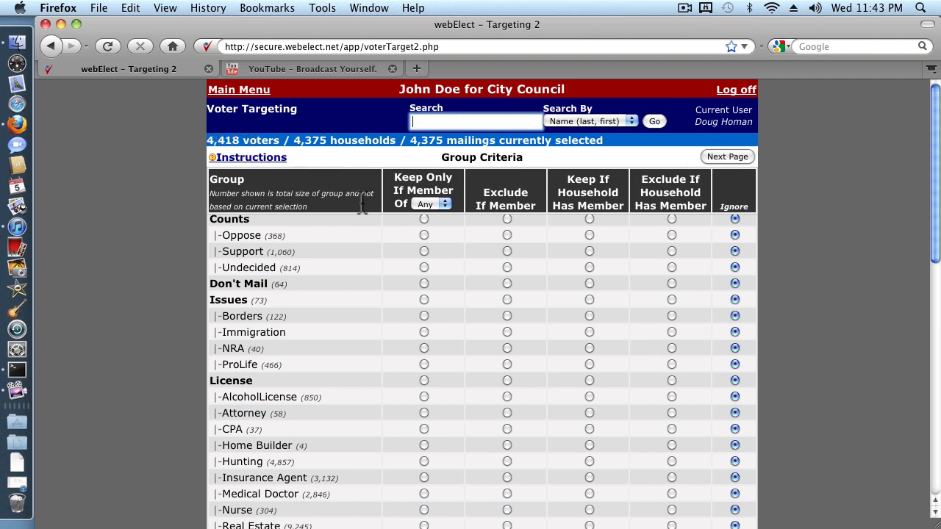
left_click(257, 91)
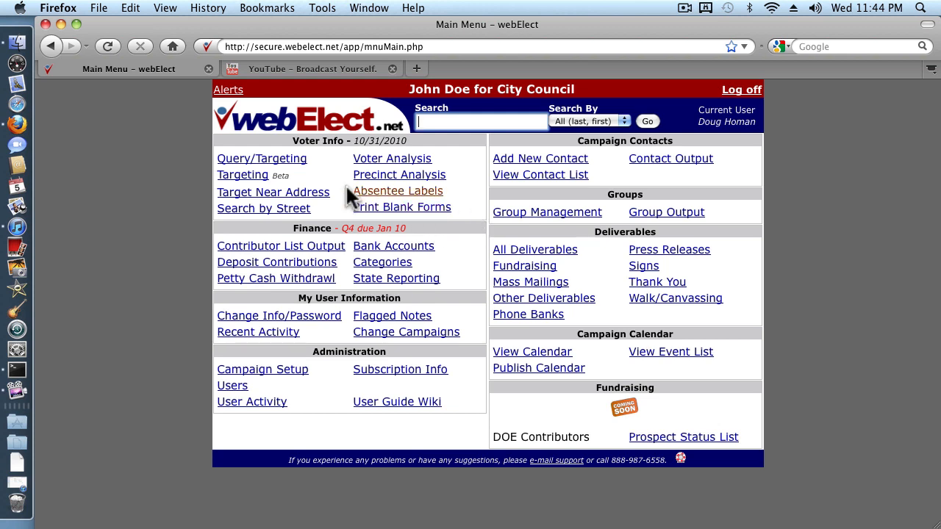
- Start a new voter query, leave all demographic criteria blank, and continue to the group criteria
left_click(267, 160)
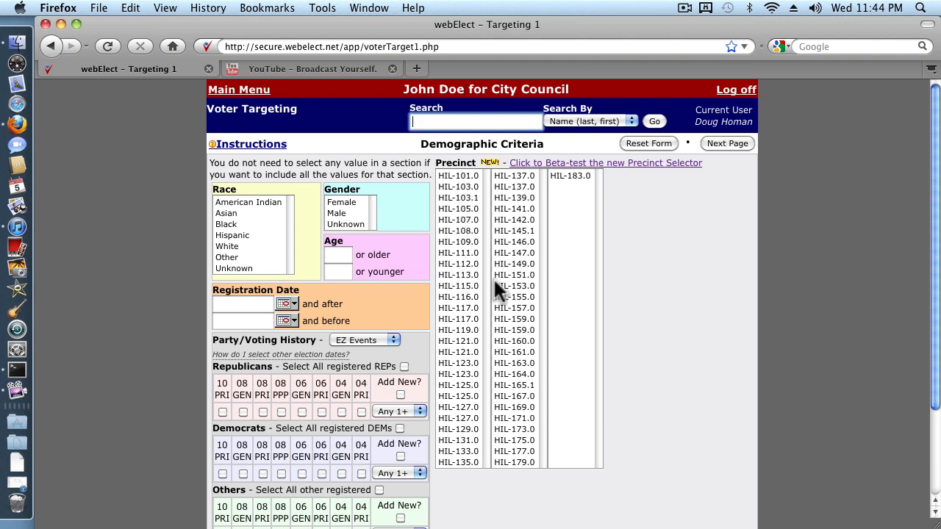
left_click(732, 147)
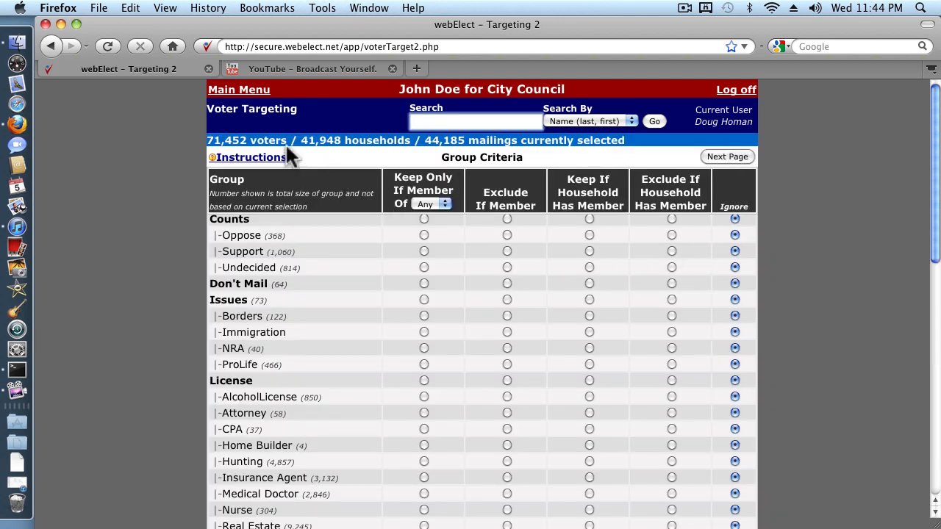
left_click_drag(291, 140, 208, 140)
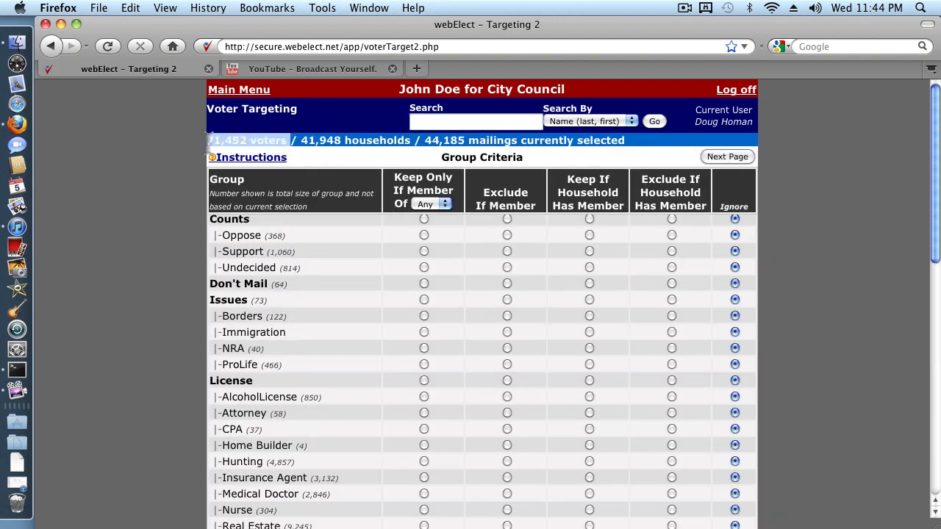
left_click(415, 286)
- Keep only members of the ComplexTarget group under Voter Targets, and continue to the query process options to review the available outputs
scroll(413, 288, "down", 10)
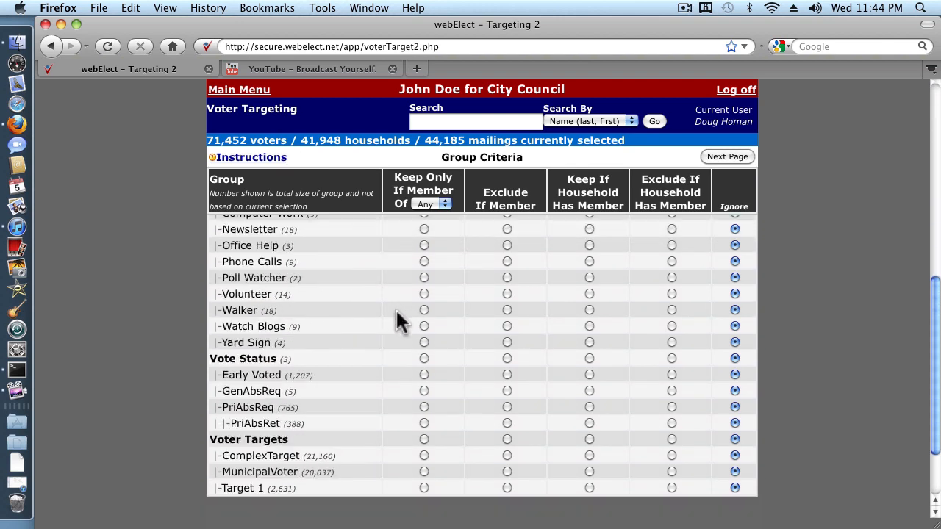
scroll(395, 308, "down", 3)
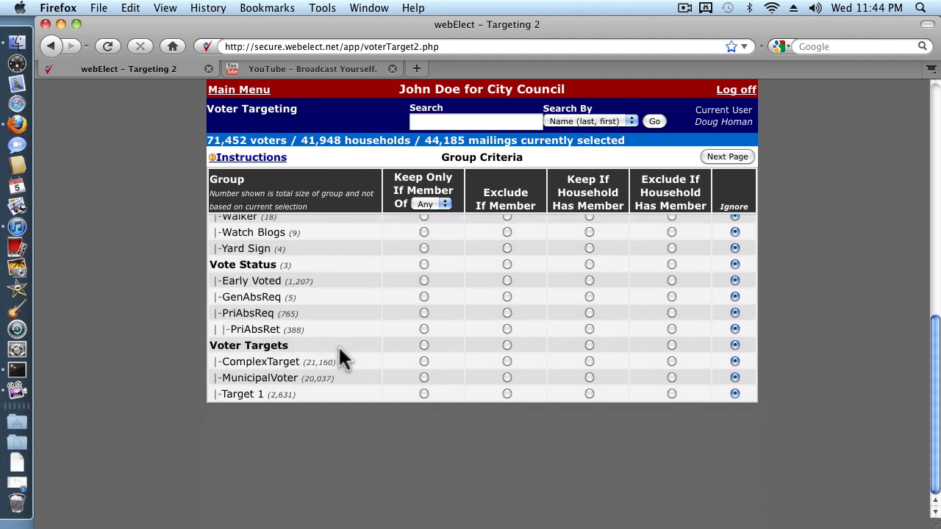
left_click(424, 362)
left_click(717, 153)
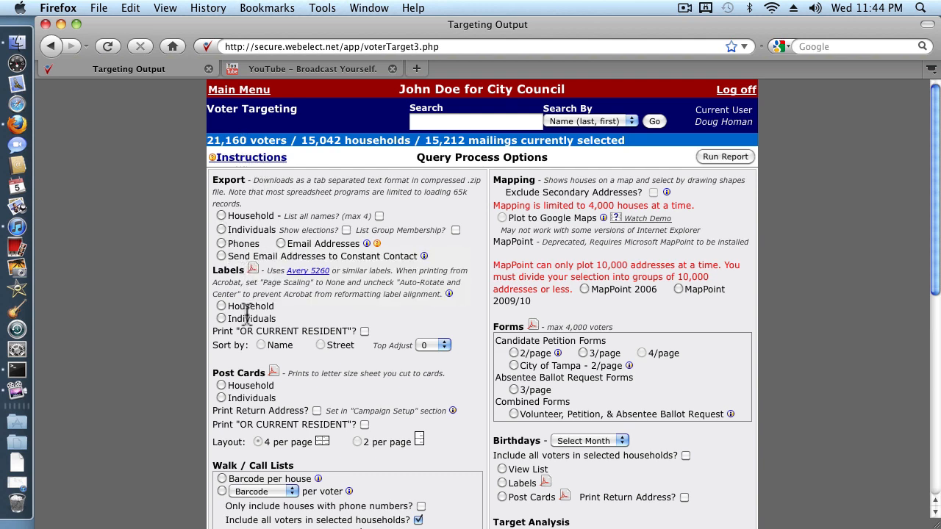
scroll(538, 404, "down", 3)
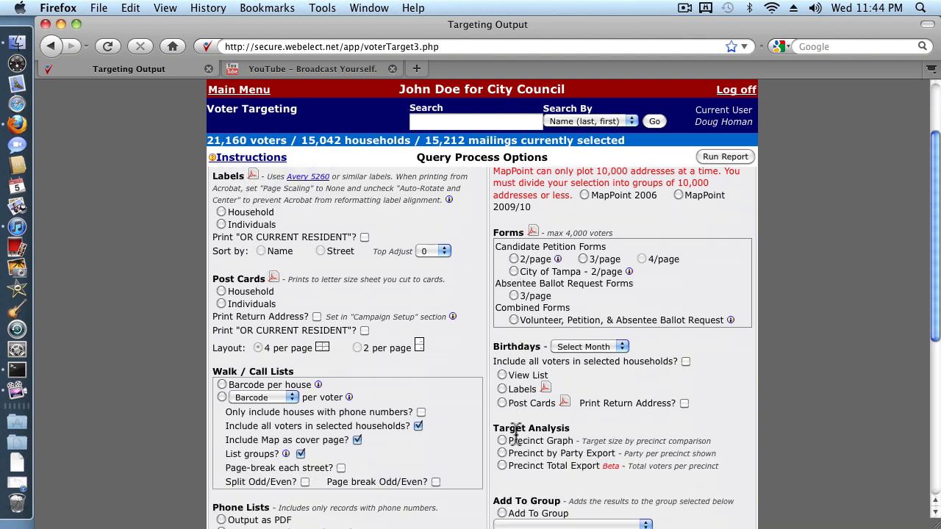
scroll(513, 435, "up", 4)
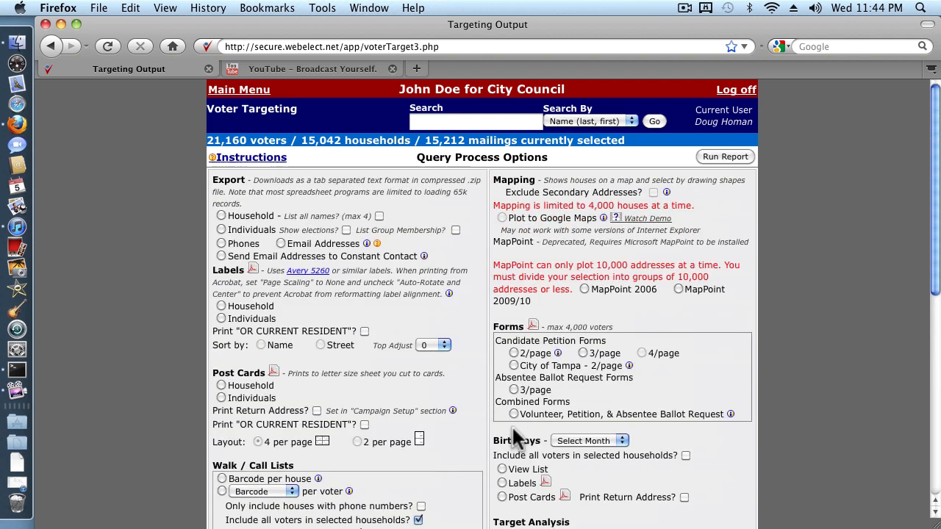